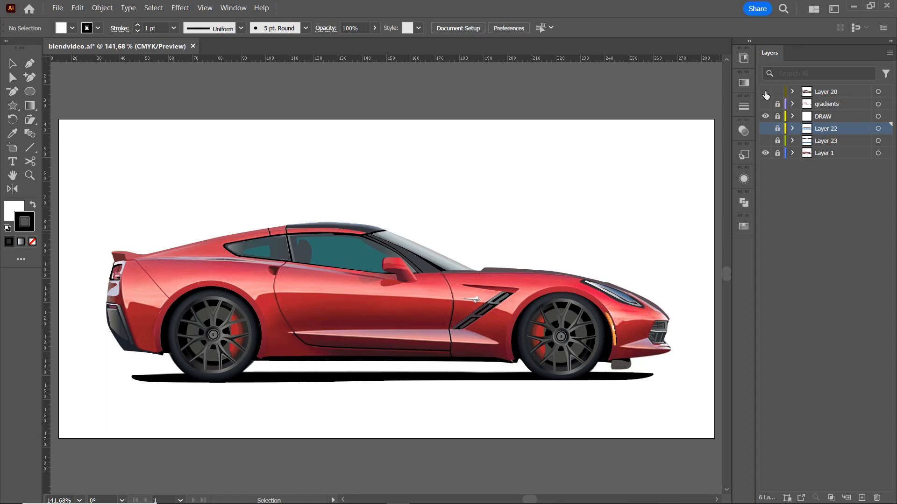
# Turn on the visibility of Layer 20 and hide Layer 1.
pyautogui.click(765, 93)
pyautogui.click(765, 92)
pyautogui.click(765, 153)
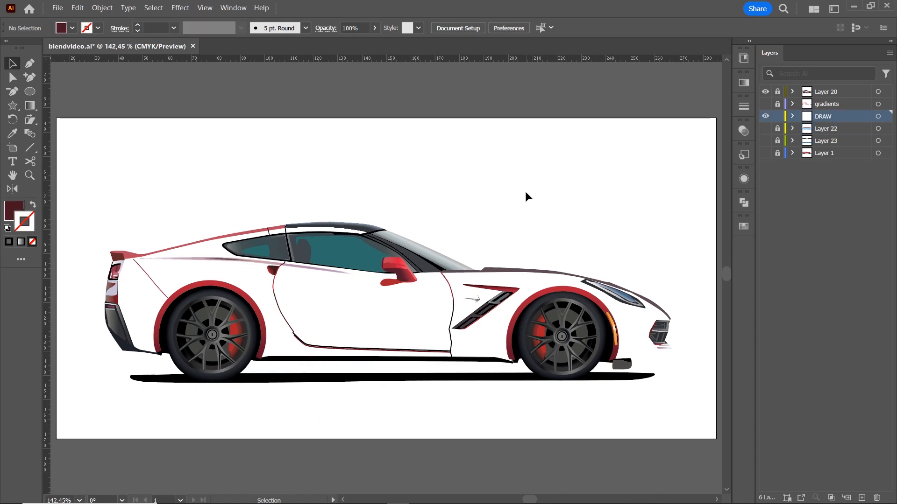
# Make the gradients layer visible and show Layer 1 again to display the complete car.
pyautogui.click(765, 104)
pyautogui.click(765, 104)
pyautogui.click(765, 105)
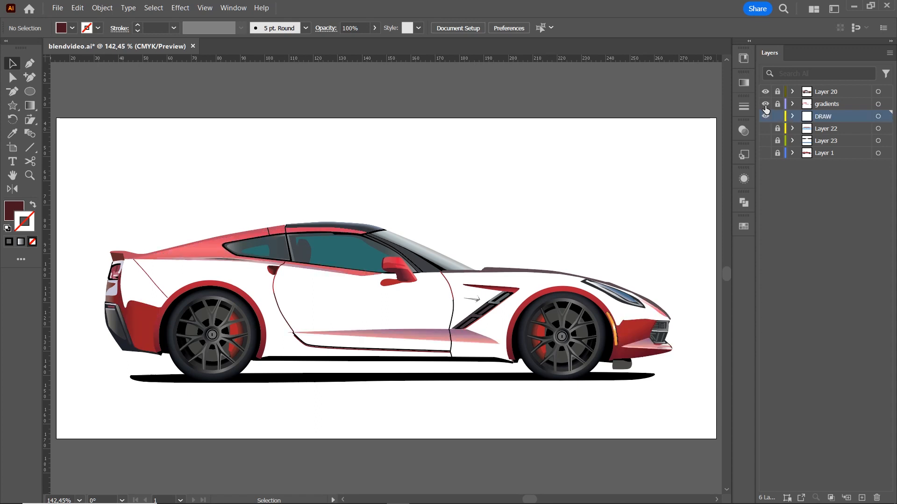
pyautogui.click(765, 154)
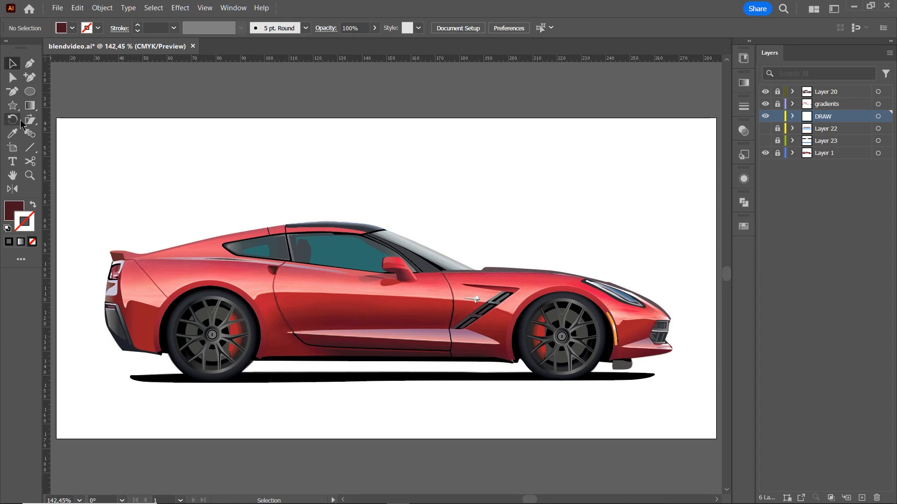
# With the Pen tool, draw a closed dark red shape over the lower side panel between the wheels on the DRAW layer.
pyautogui.click(12, 133)
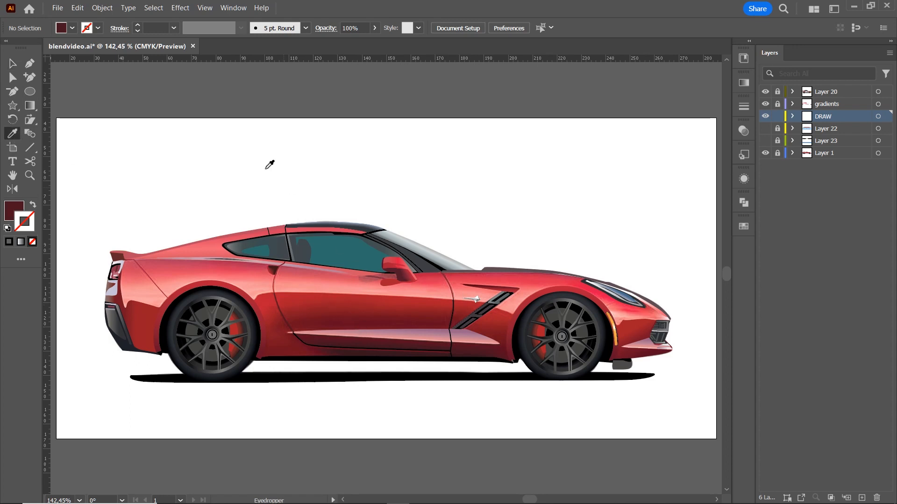
pyautogui.click(29, 64)
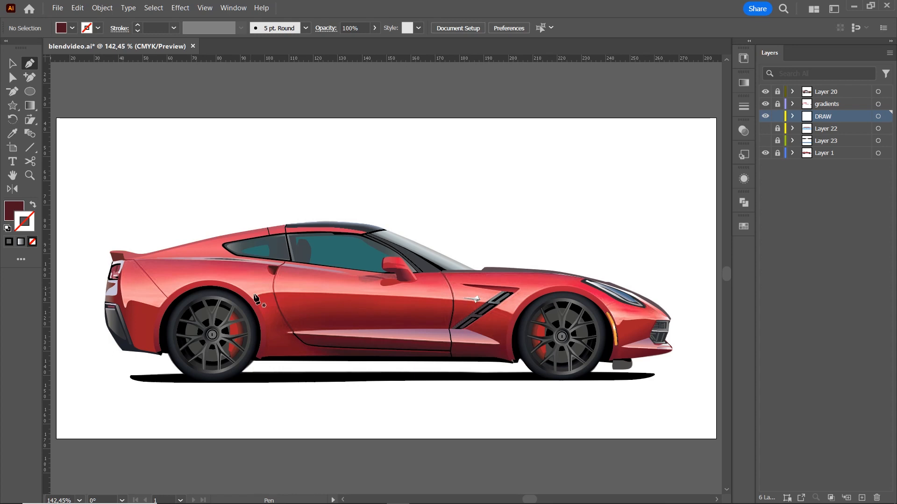
pyautogui.click(287, 332)
pyautogui.moveTo(425, 333); pyautogui.dragTo(446, 334)
pyautogui.click(497, 345)
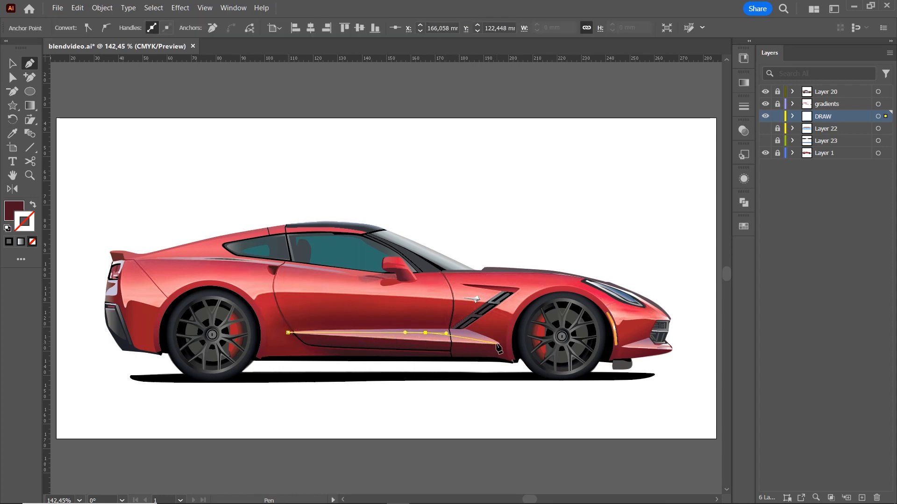
pyautogui.moveTo(498, 343); pyautogui.dragTo(463, 359)
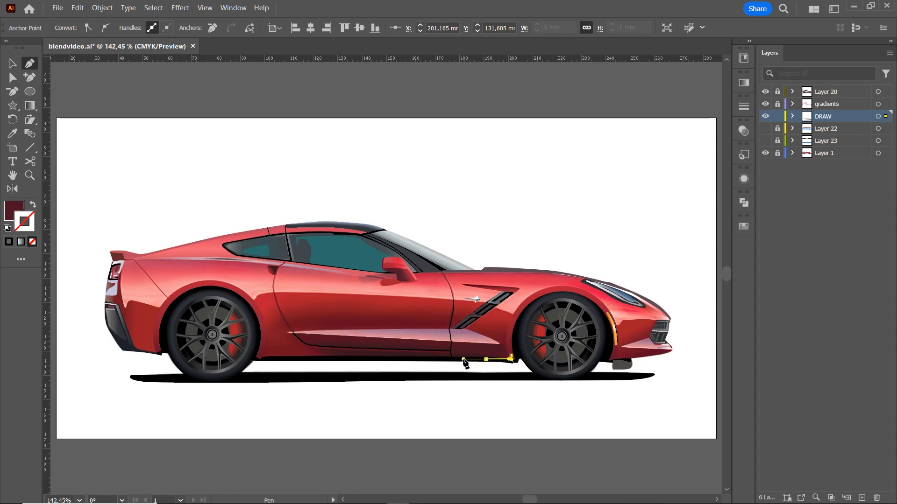
pyautogui.moveTo(335, 358); pyautogui.dragTo(304, 344)
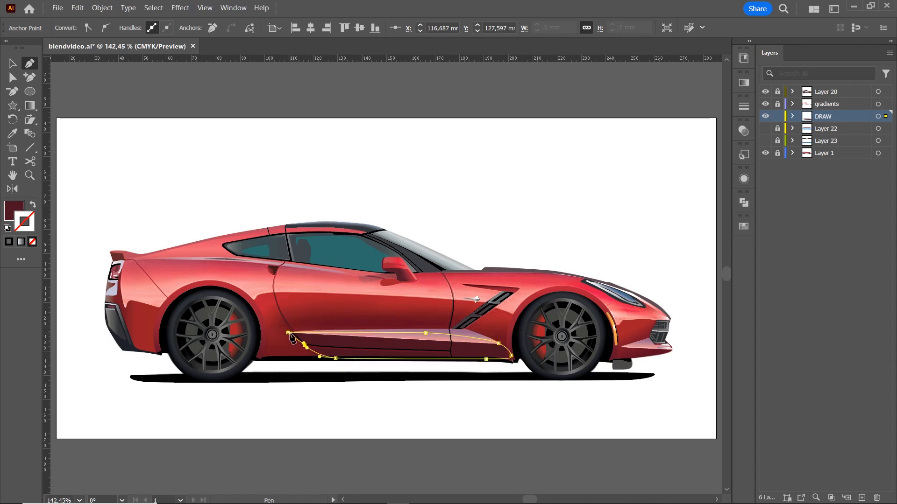
pyautogui.click(287, 333)
# Turn off Smart Guides.
pyautogui.click(12, 64)
pyautogui.click(205, 8)
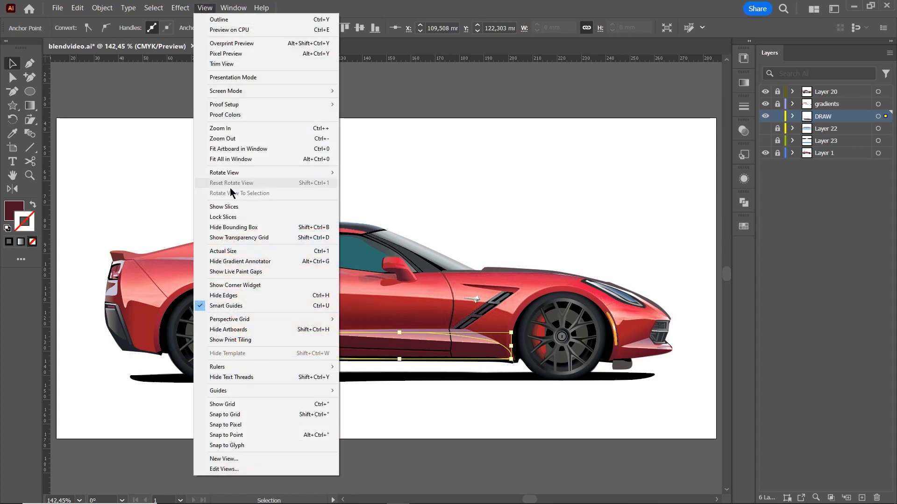
pyautogui.click(211, 306)
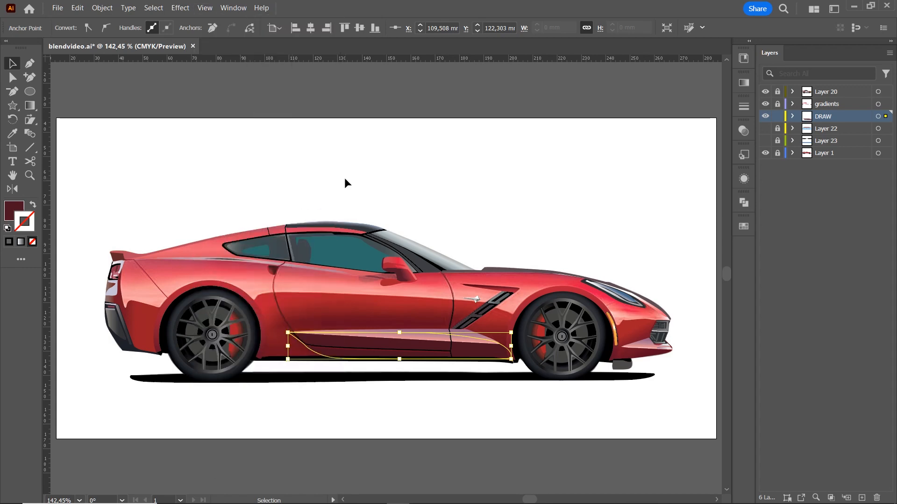
# Paste a copy of the dark red side panel shape in back and fill it with a medium red sampled from the door.
pyautogui.click(344, 178)
pyautogui.click(345, 348)
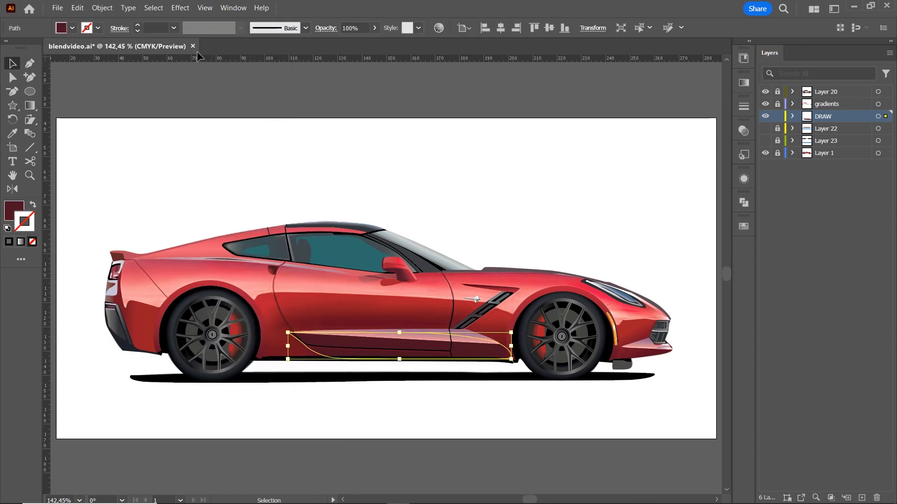
pyautogui.click(79, 8)
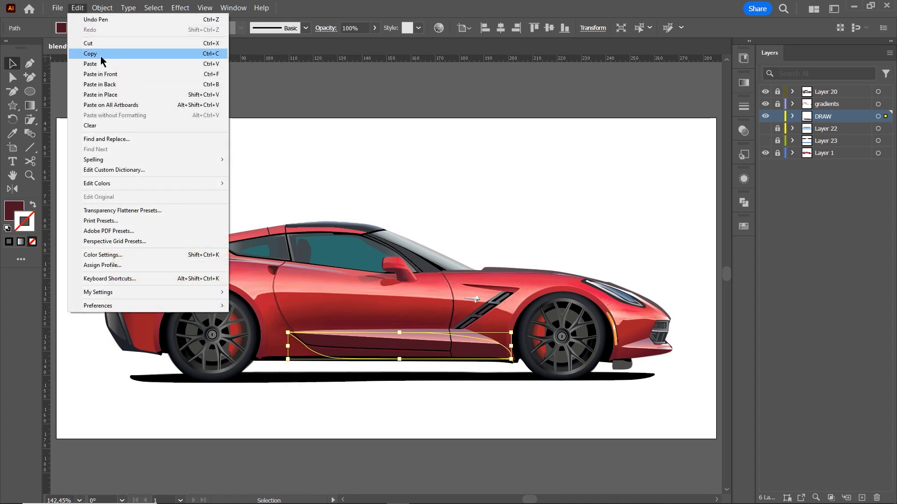
pyautogui.click(100, 56)
pyautogui.click(78, 8)
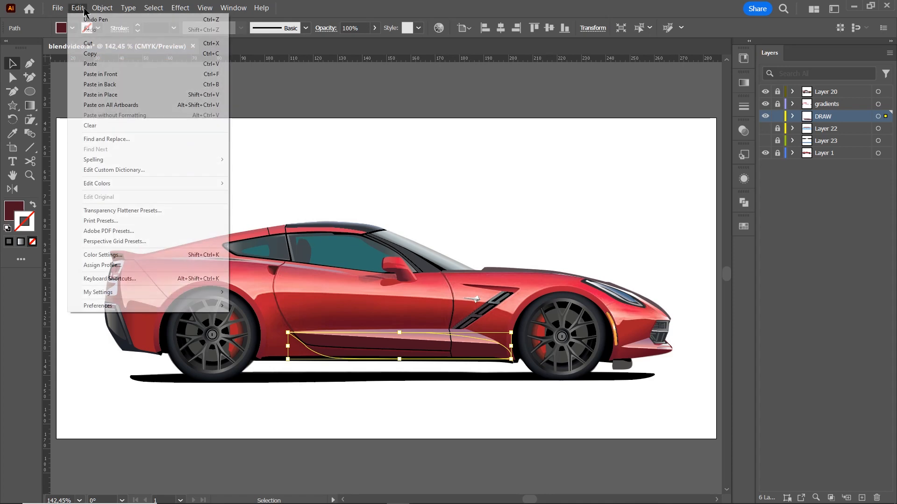
pyautogui.click(97, 84)
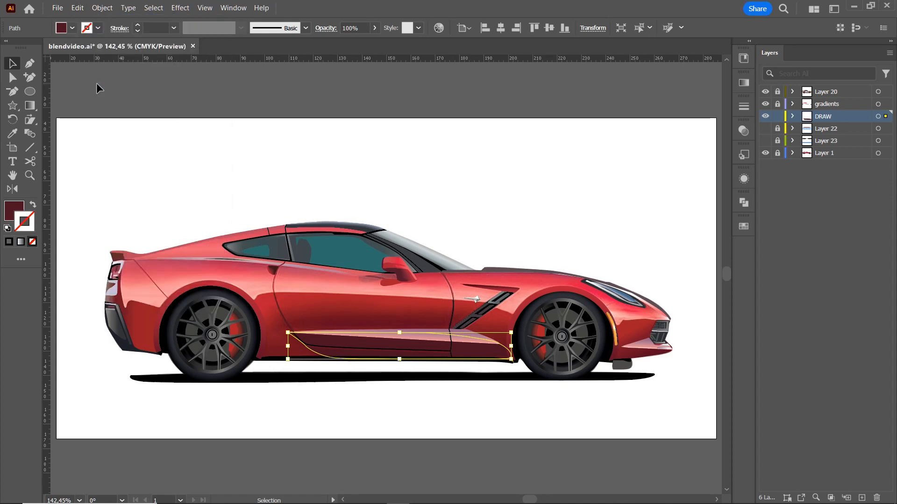
pyautogui.click(14, 134)
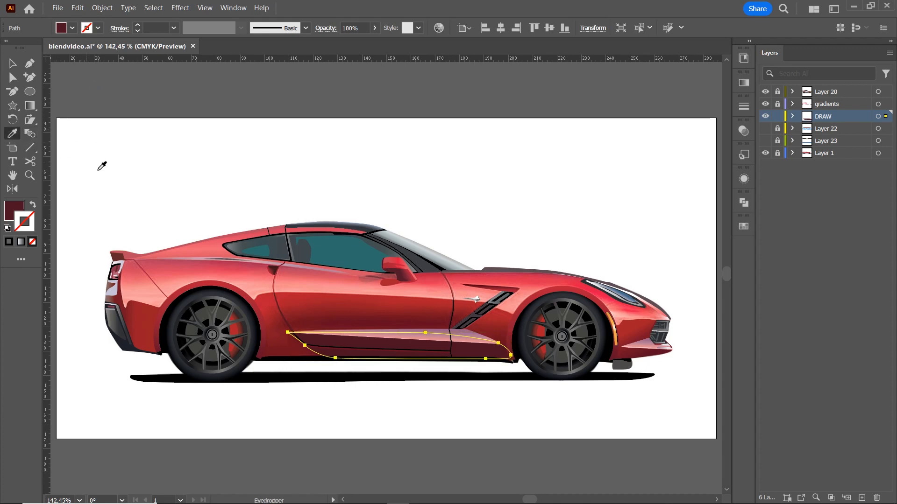
pyautogui.click(316, 305)
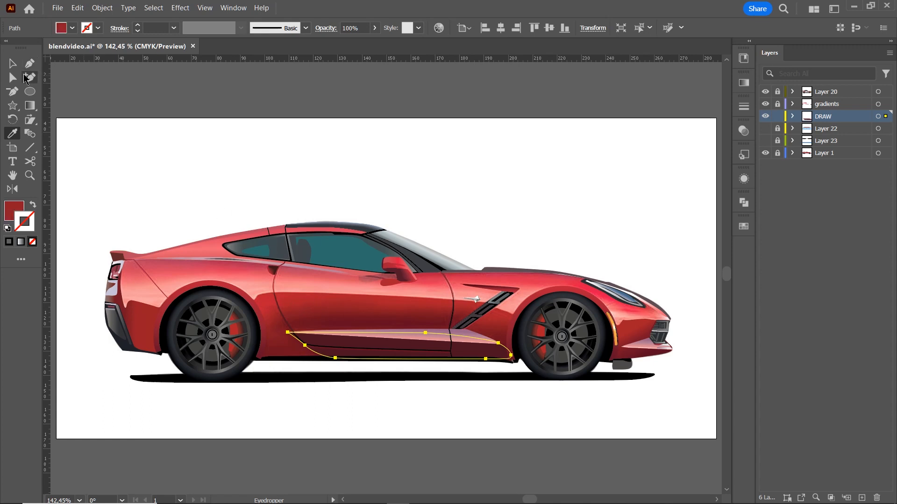
# Reshape the medium red copy by moving its anchors out to both wheel arches and its upper edge onto the door, then smooth that edge.
pyautogui.click(12, 78)
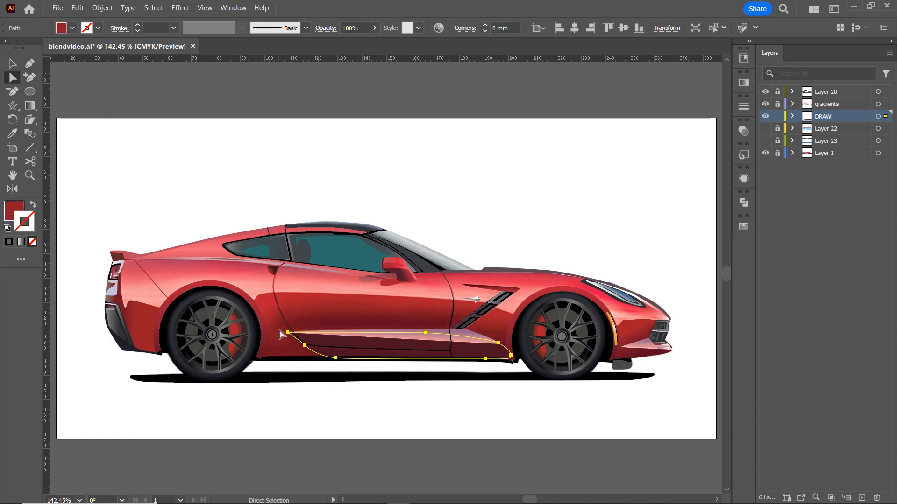
pyautogui.moveTo(288, 332); pyautogui.dragTo(251, 318)
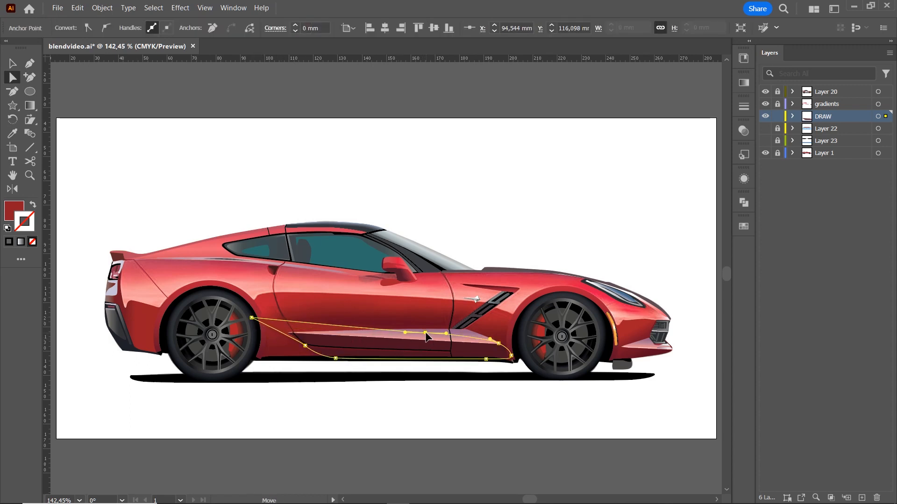
pyautogui.moveTo(424, 333); pyautogui.dragTo(385, 310)
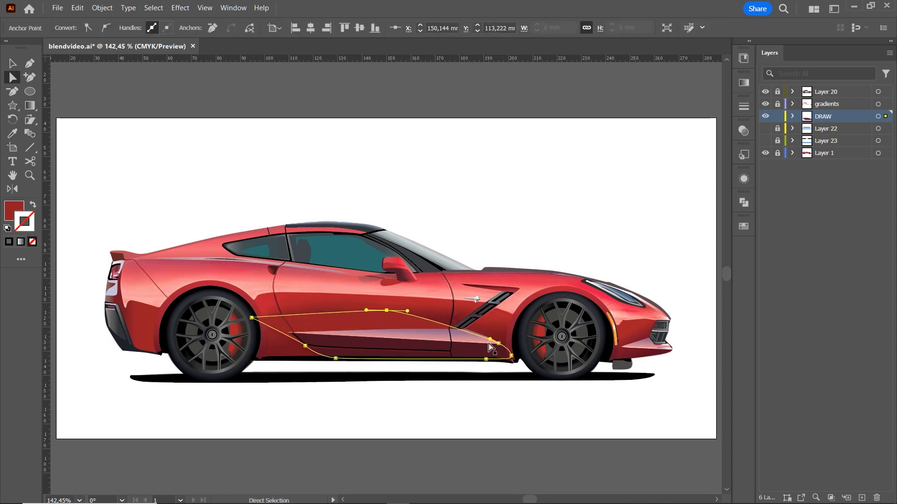
pyautogui.moveTo(498, 343); pyautogui.dragTo(512, 359)
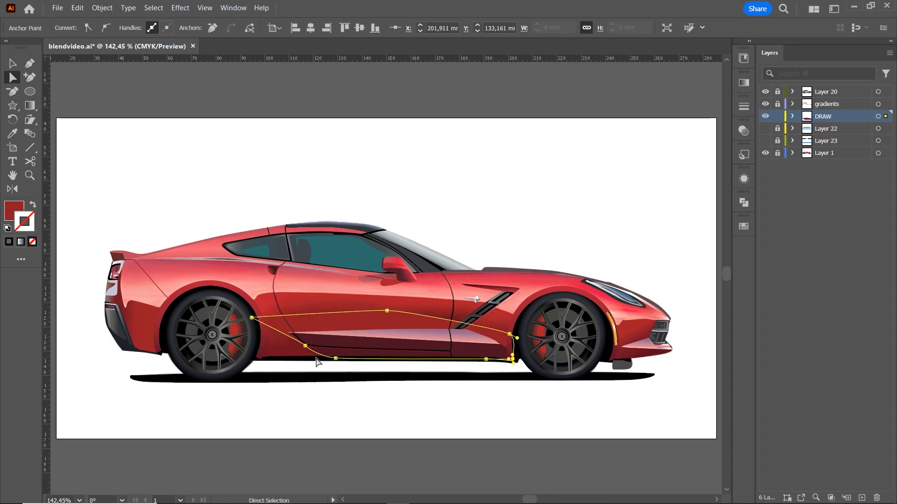
pyautogui.moveTo(305, 346); pyautogui.dragTo(252, 358)
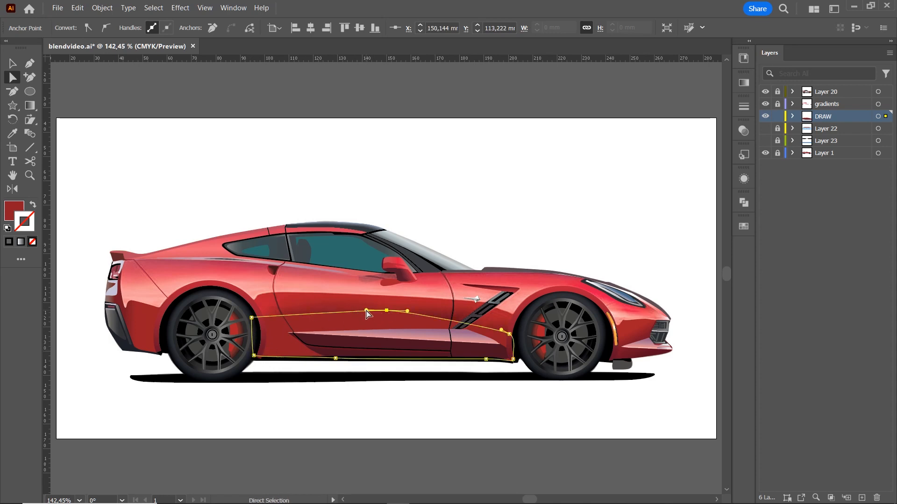
pyautogui.moveTo(366, 311); pyautogui.dragTo(307, 311)
pyautogui.click(427, 316)
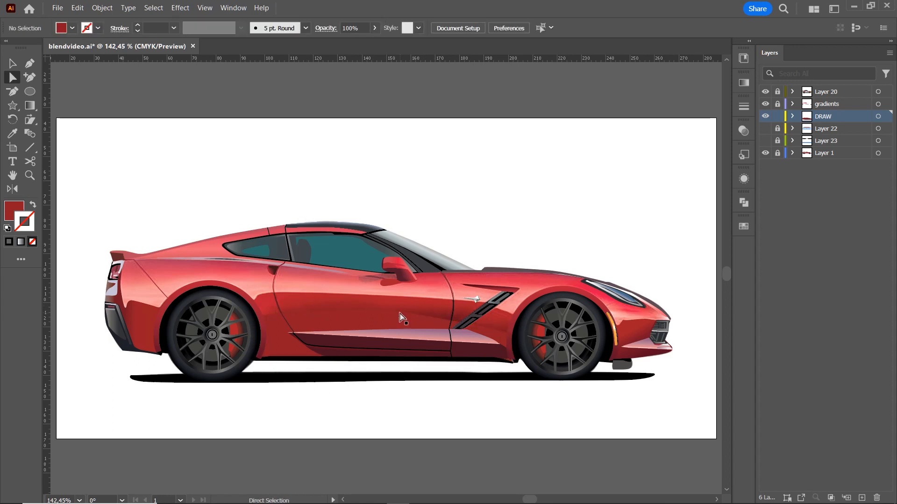
# Paste a copy of the medium red shape in back and fill it with a brighter red sampled near the rear wheel arch.
pyautogui.click(345, 321)
pyautogui.click(12, 63)
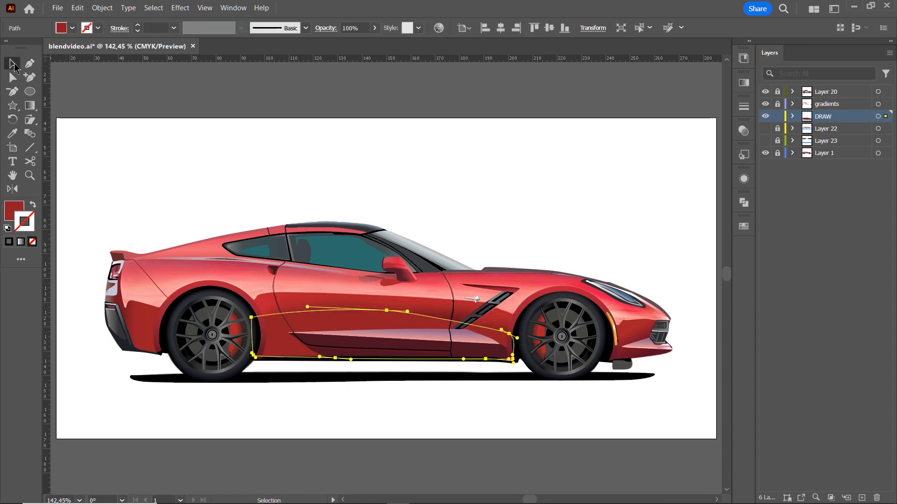
pyautogui.click(140, 137)
pyautogui.click(325, 336)
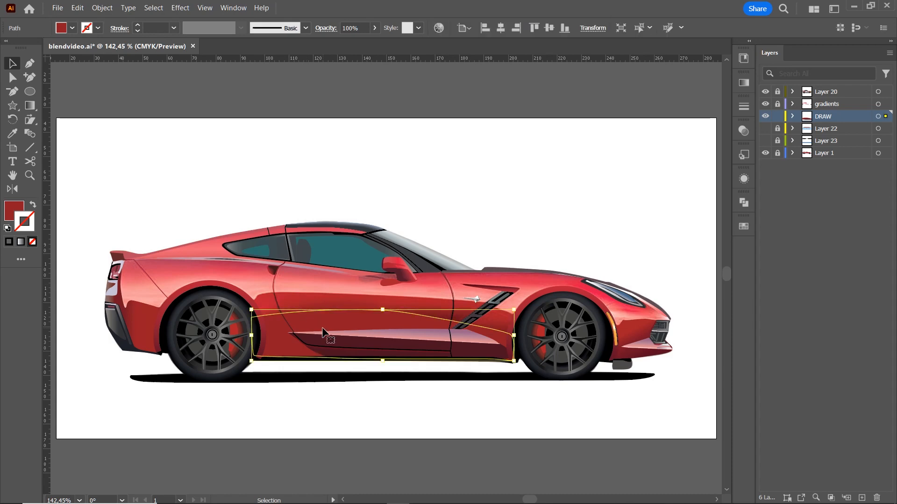
pyautogui.click(77, 8)
pyautogui.click(84, 51)
pyautogui.click(81, 11)
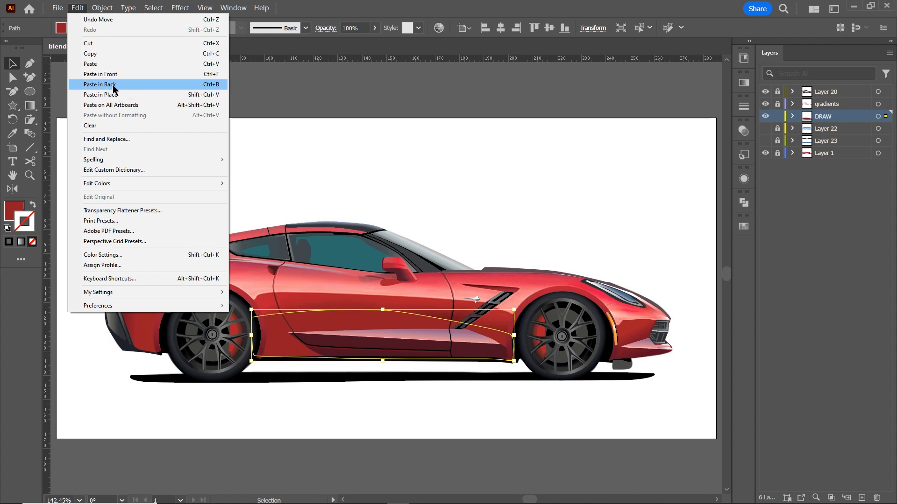
pyautogui.click(113, 88)
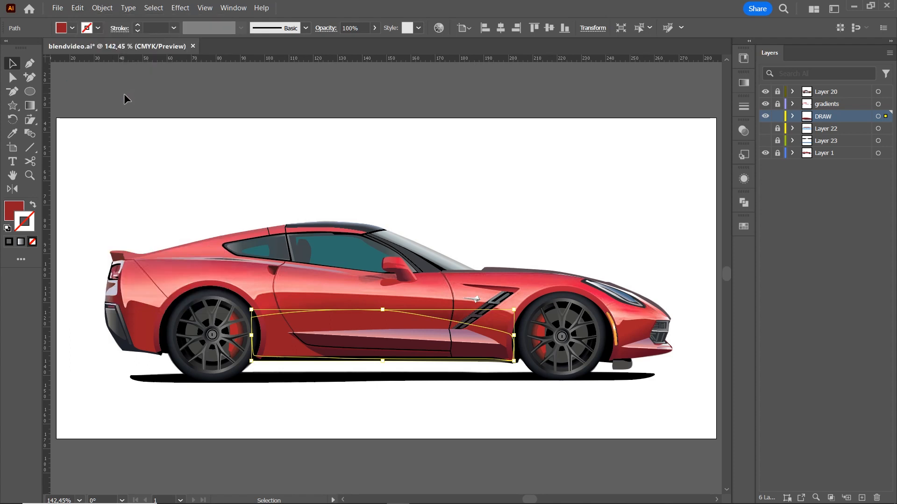
pyautogui.click(13, 135)
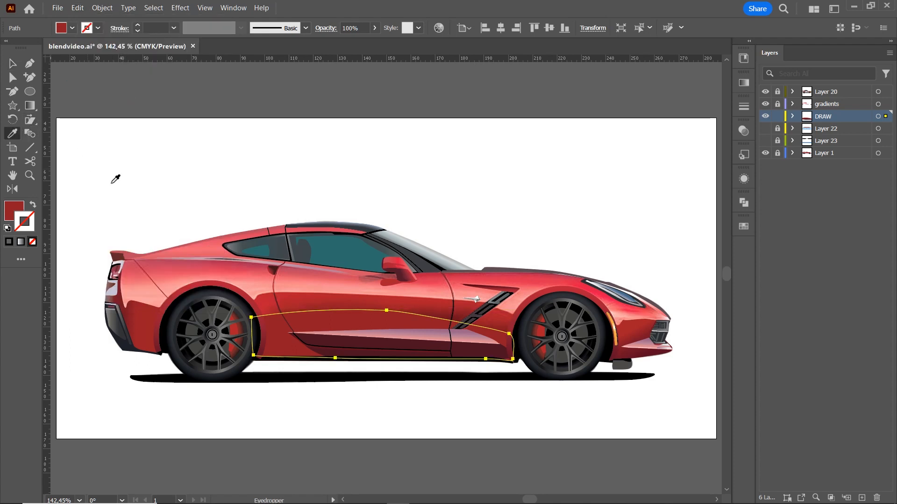
pyautogui.click(262, 296)
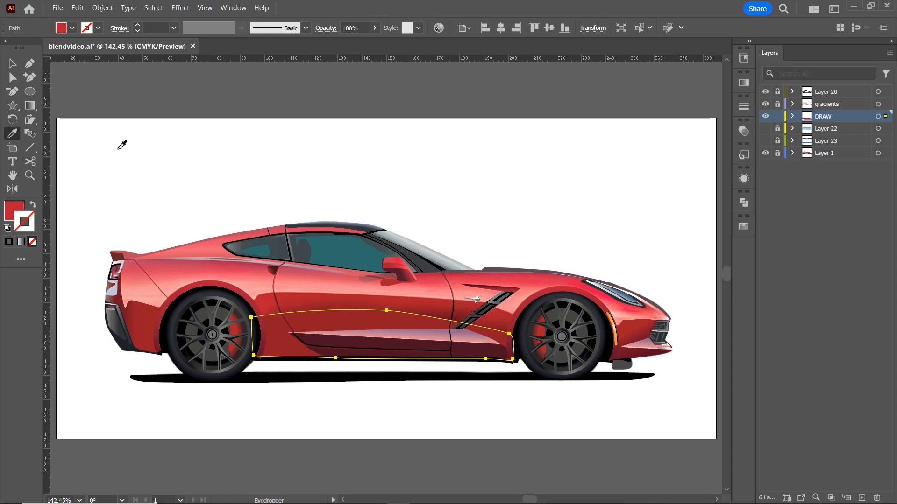
# Reshape the brighter red copy by raising its upper edge to mid-door height and its end anchors along both wheel arches.
pyautogui.click(11, 79)
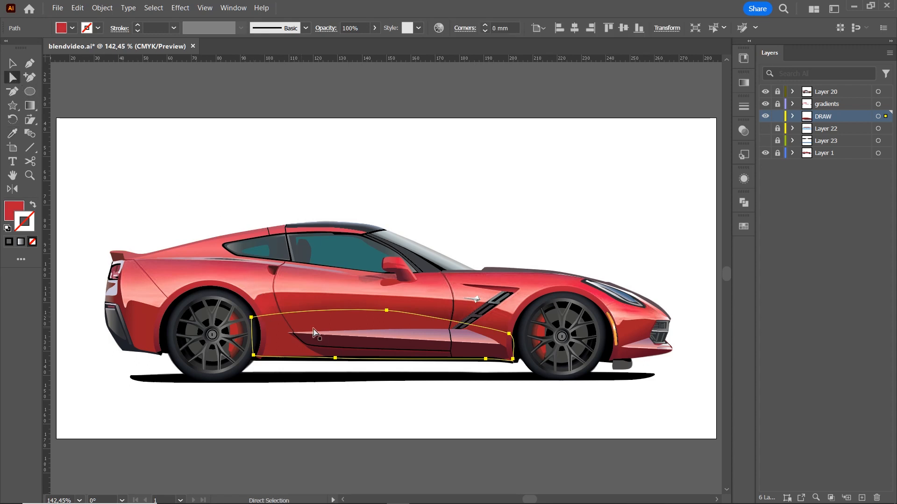
pyautogui.moveTo(386, 311); pyautogui.dragTo(343, 292)
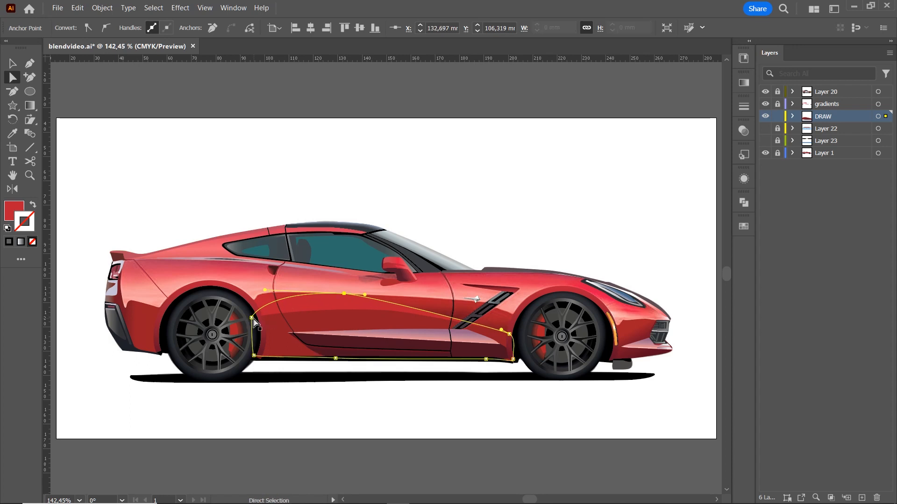
pyautogui.moveTo(252, 318); pyautogui.dragTo(245, 300)
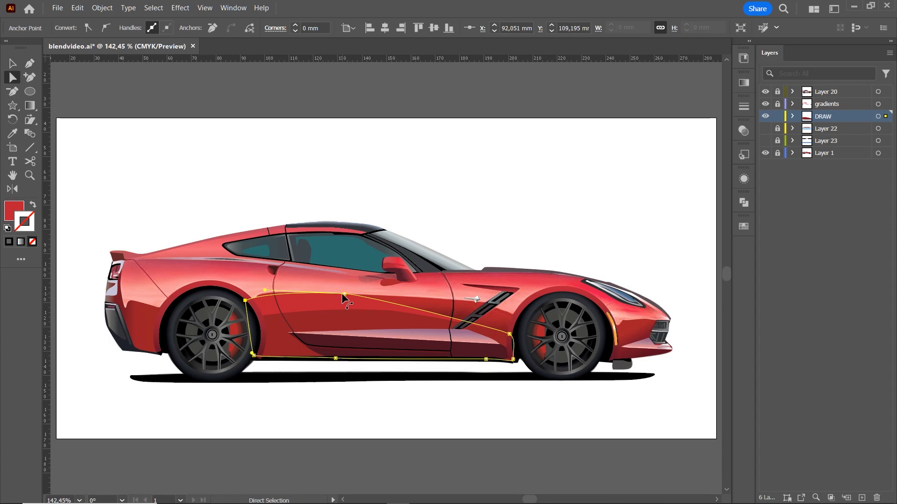
pyautogui.click(343, 294)
pyautogui.moveTo(343, 294); pyautogui.dragTo(305, 290)
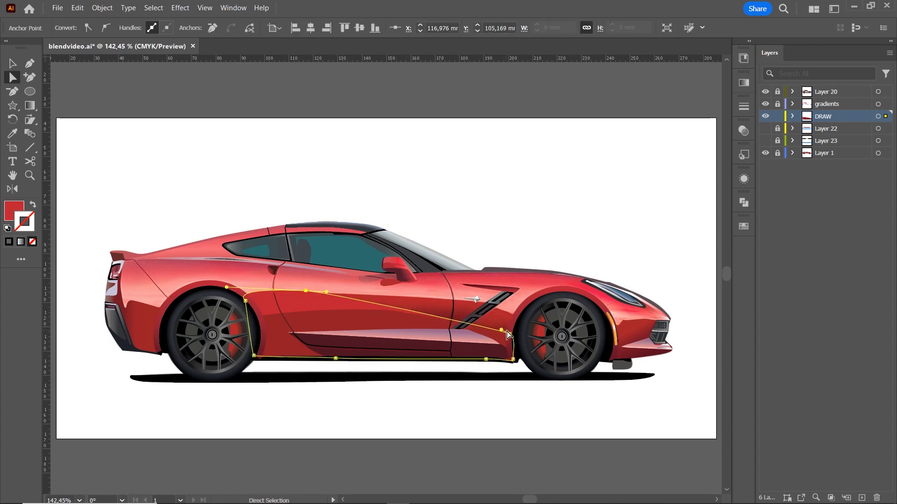
pyautogui.moveTo(509, 334); pyautogui.dragTo(475, 288)
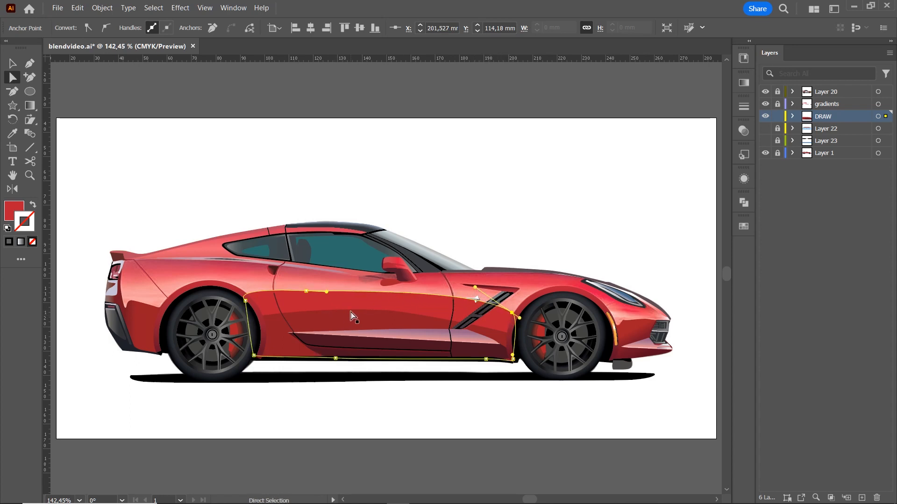
# Select the three layered red side shapes together, make a blend from them, and deselect it.
pyautogui.keyDown('shift'); pyautogui.click(354, 344); pyautogui.keyUp('shift')
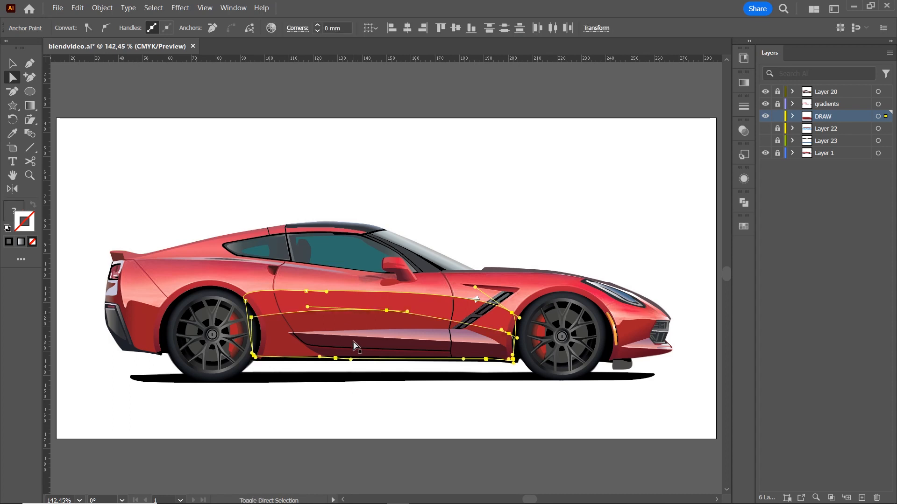
pyautogui.keyDown('shift'); pyautogui.click(354, 345); pyautogui.keyUp('shift')
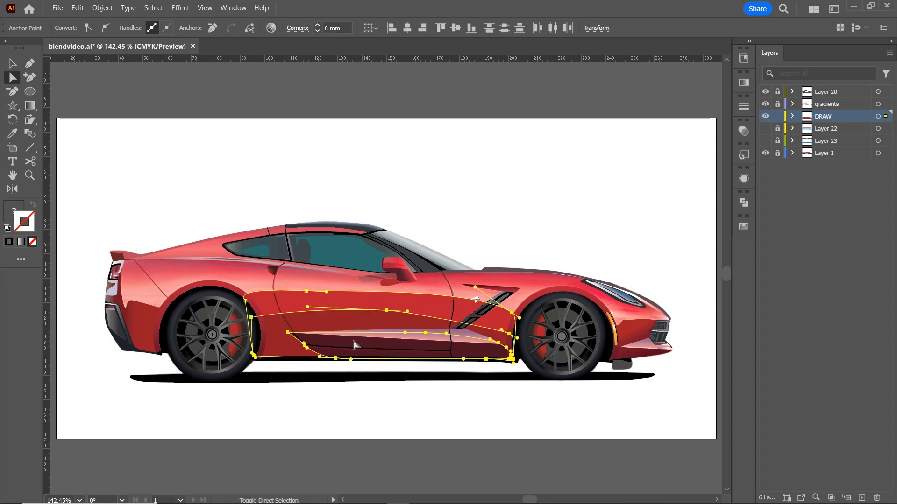
pyautogui.click(110, 10)
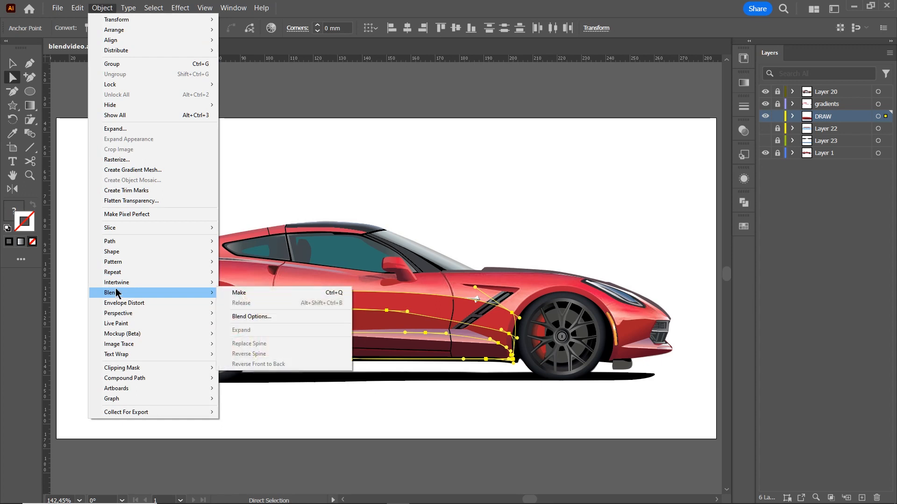
pyautogui.moveTo(181, 294)
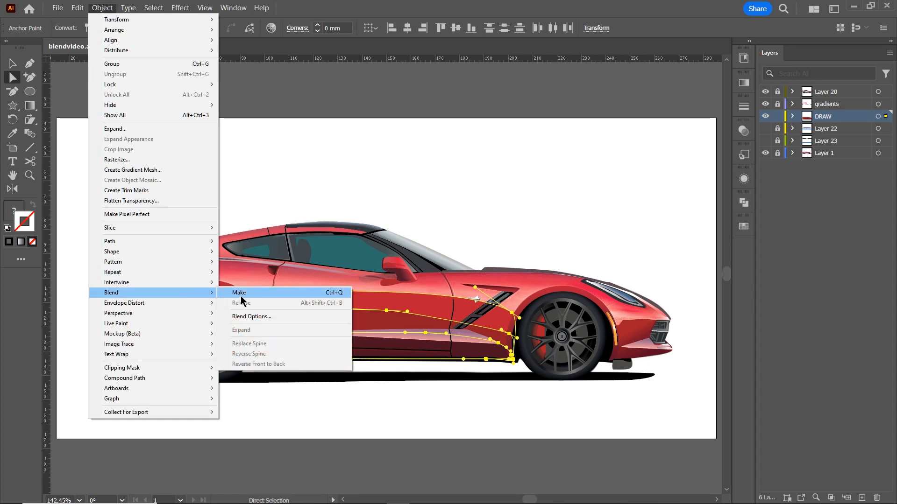
pyautogui.click(242, 296)
pyautogui.click(12, 63)
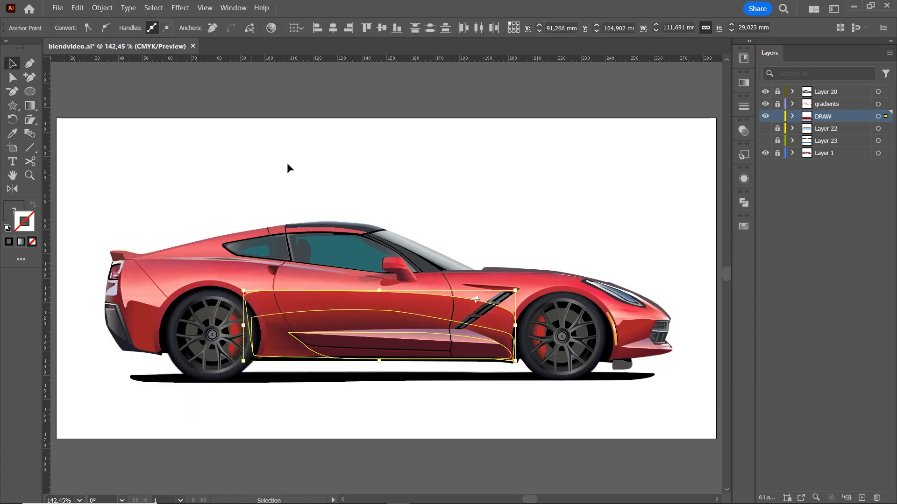
pyautogui.click(464, 200)
pyautogui.click(765, 152)
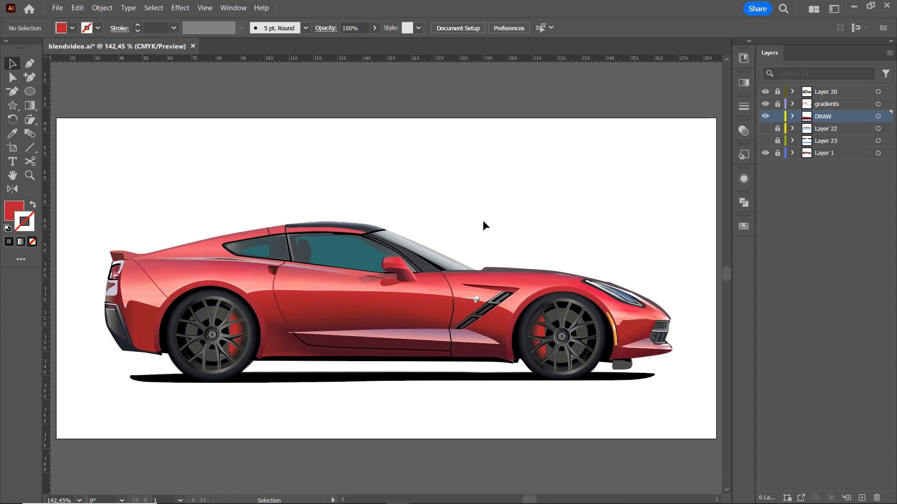
# Using a light pink fill sampled near the rear wheel arch, draw a highlight shape's upper edge from the tail light over both arches to the nose.
pyautogui.click(12, 133)
pyautogui.click(157, 299)
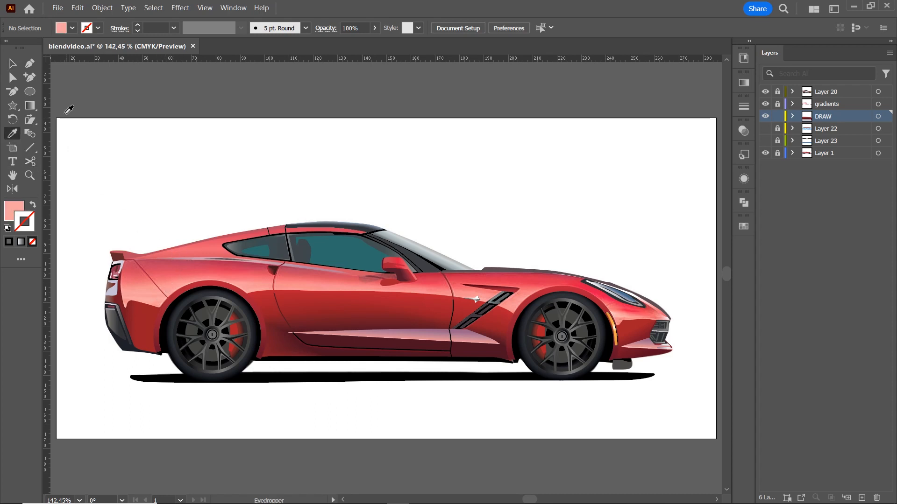
pyautogui.click(30, 63)
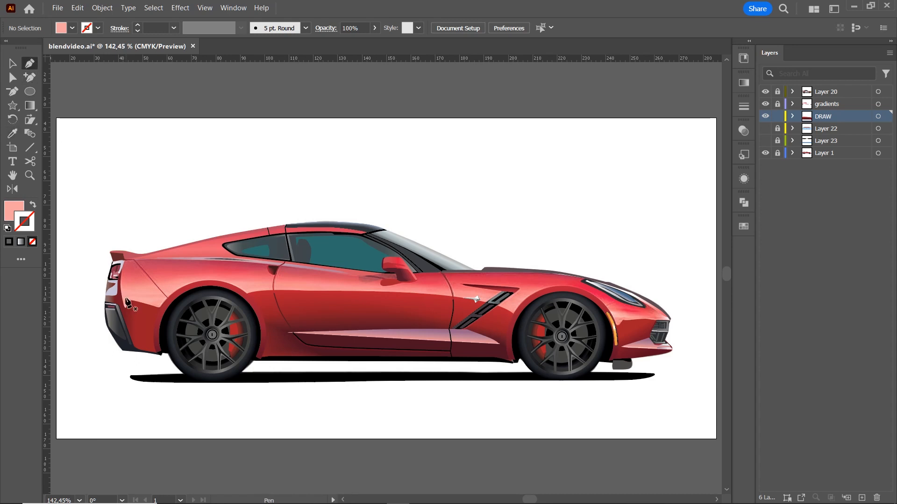
pyautogui.moveTo(118, 291)
pyautogui.mouseDown()
pyautogui.moveTo(208, 277)
pyautogui.moveTo(247, 286)
pyautogui.mouseUp()
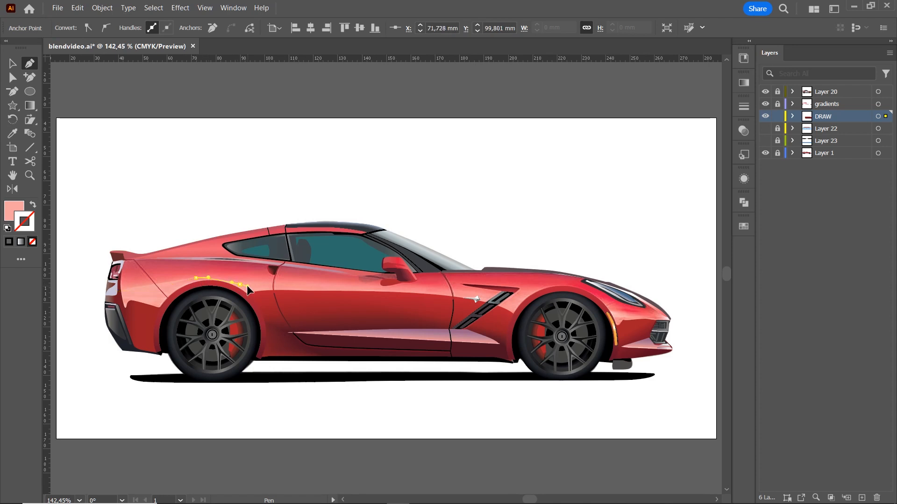
pyautogui.moveTo(331, 288); pyautogui.dragTo(342, 288)
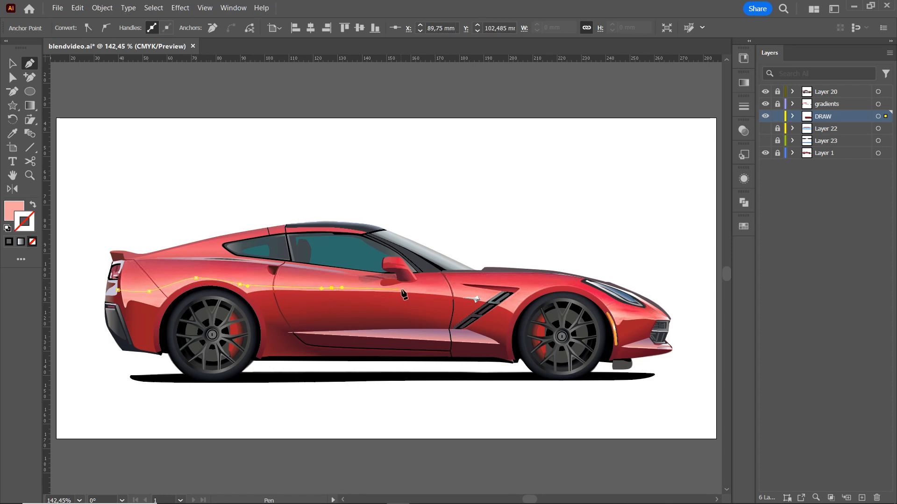
pyautogui.moveTo(443, 292); pyautogui.dragTo(585, 294)
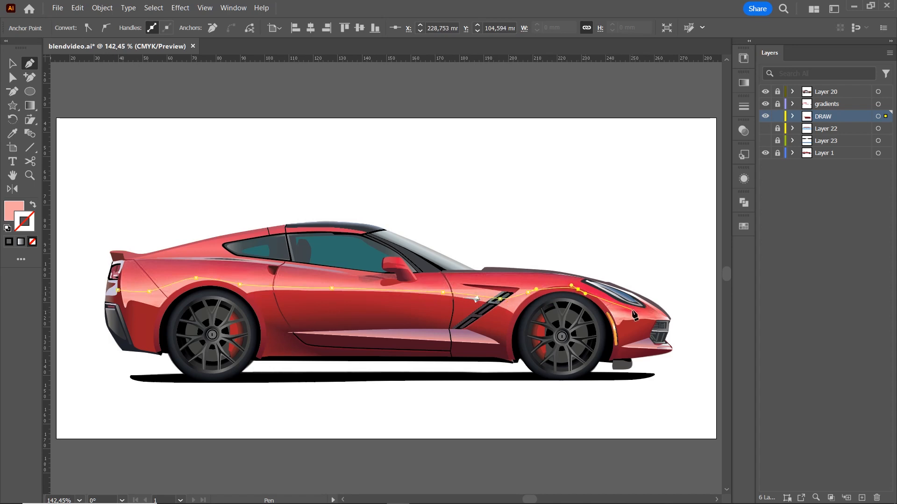
pyautogui.moveTo(636, 313); pyautogui.dragTo(650, 316)
pyautogui.click(668, 319)
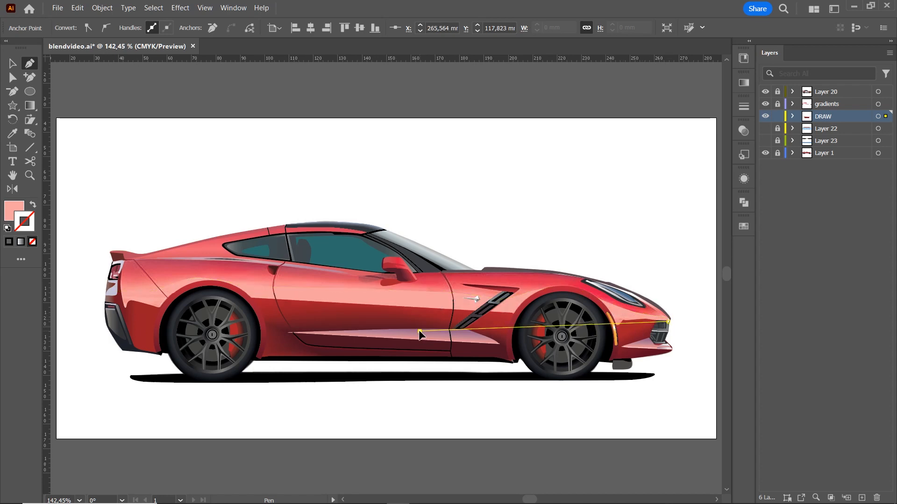
# Close the light pink highlight shape with a lower edge running from the nose through the lower door back to the tail.
pyautogui.moveTo(419, 331); pyautogui.dragTo(434, 332)
pyautogui.click(140, 319)
pyautogui.click(118, 315)
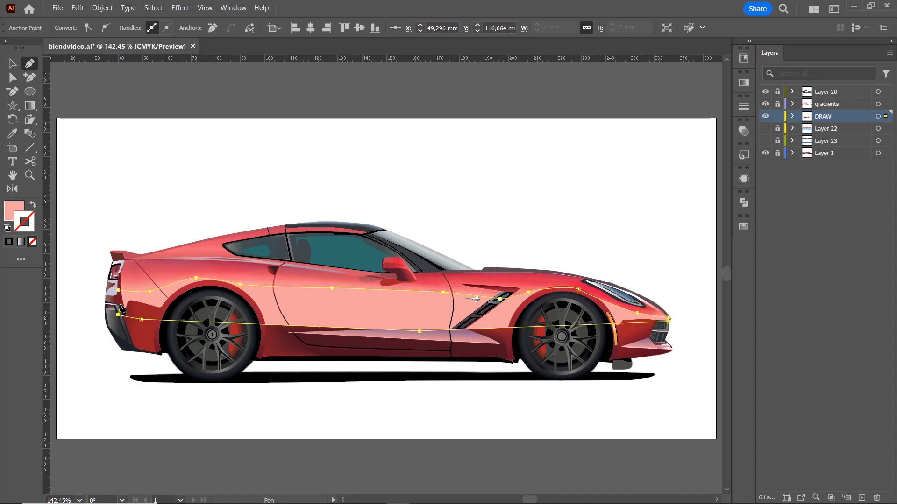
pyautogui.click(117, 290)
# Send the light pink highlight shape to the back, behind the red side blend, and deselect it.
pyautogui.click(12, 63)
pyautogui.rightClick(340, 310)
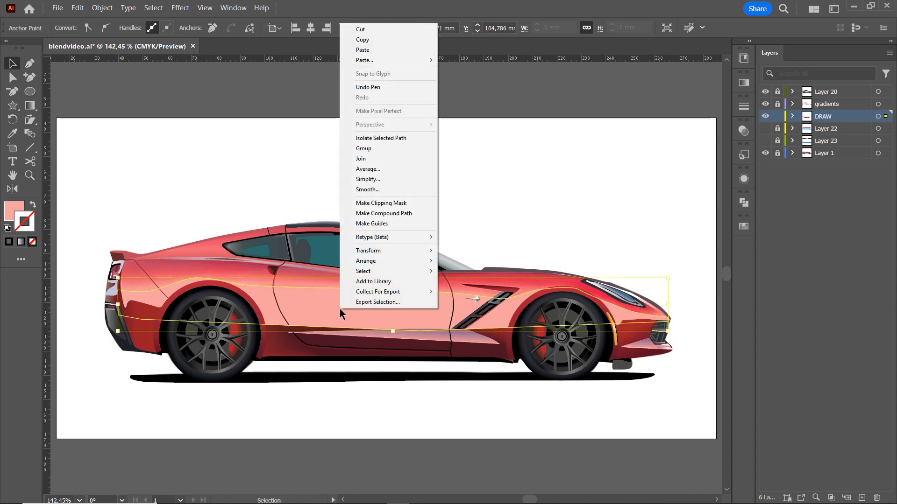
pyautogui.moveTo(366, 265)
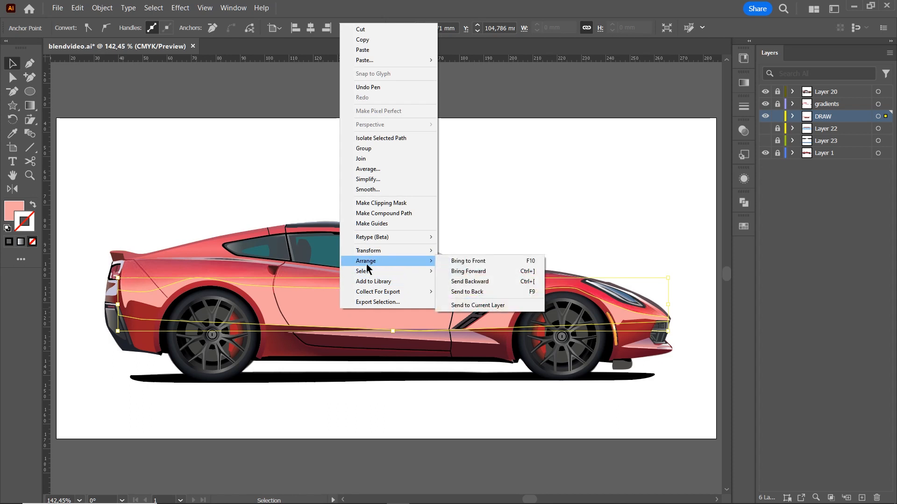
pyautogui.click(457, 292)
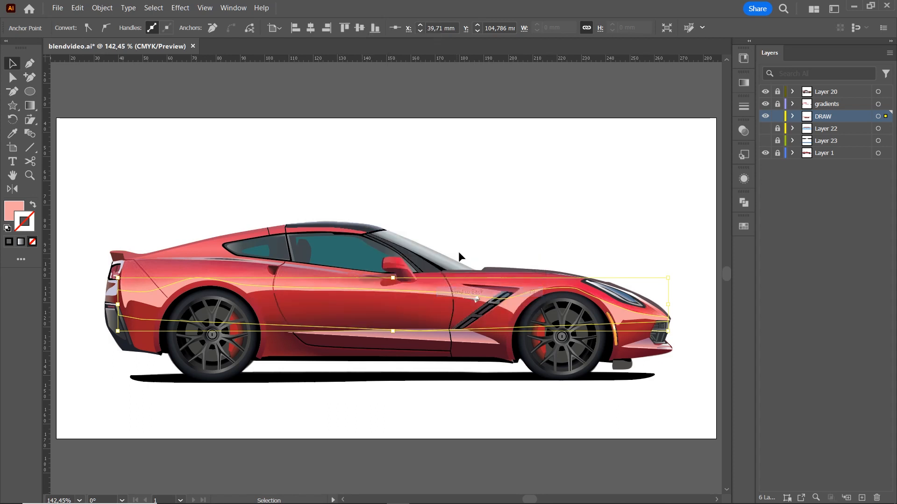
pyautogui.click(469, 229)
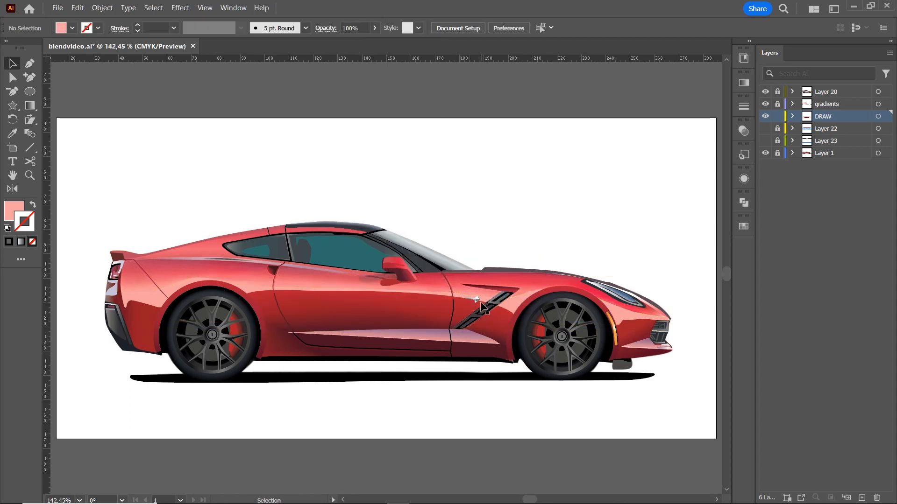
# Paste a copy of the light pink highlight shape in back and fill it with a pinkish red sampled above the rear wheel arch.
pyautogui.click(508, 309)
pyautogui.click(77, 8)
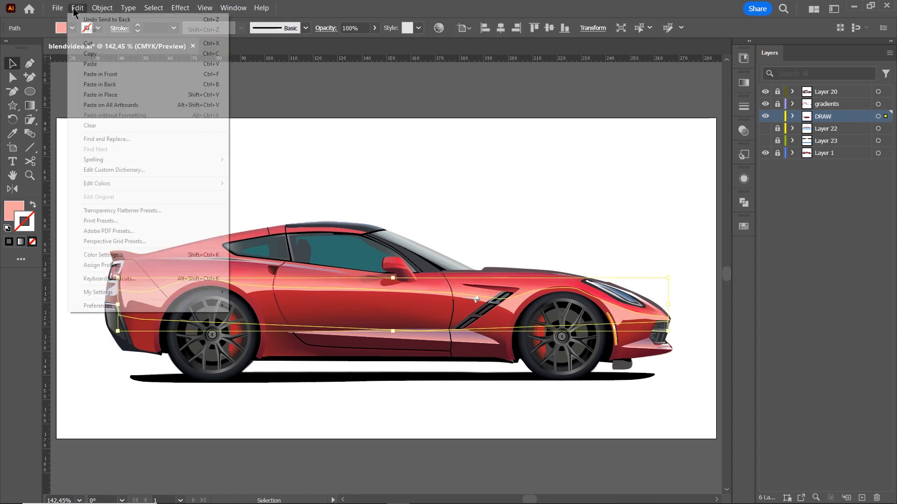
pyautogui.click(93, 54)
pyautogui.click(78, 8)
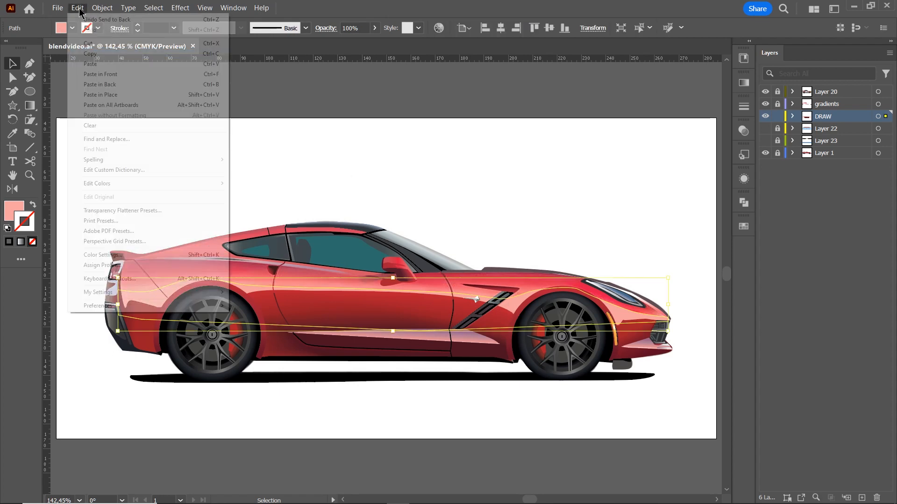
pyautogui.click(101, 86)
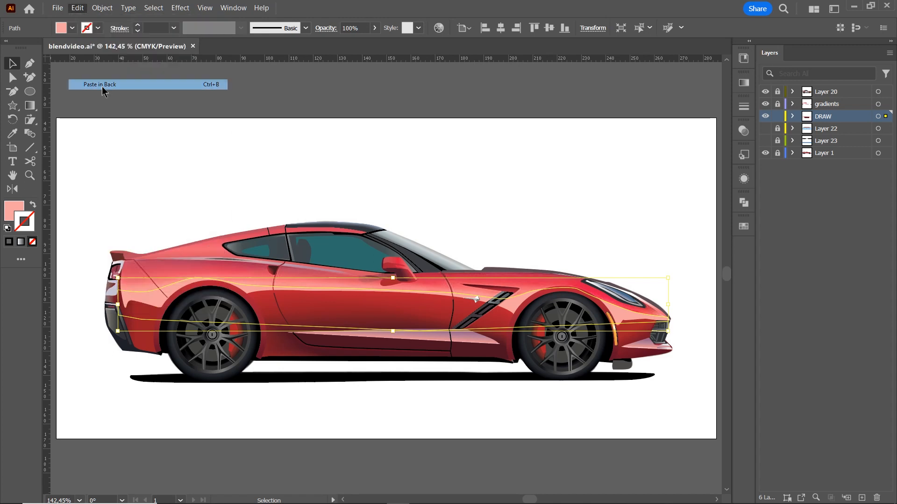
pyautogui.click(13, 134)
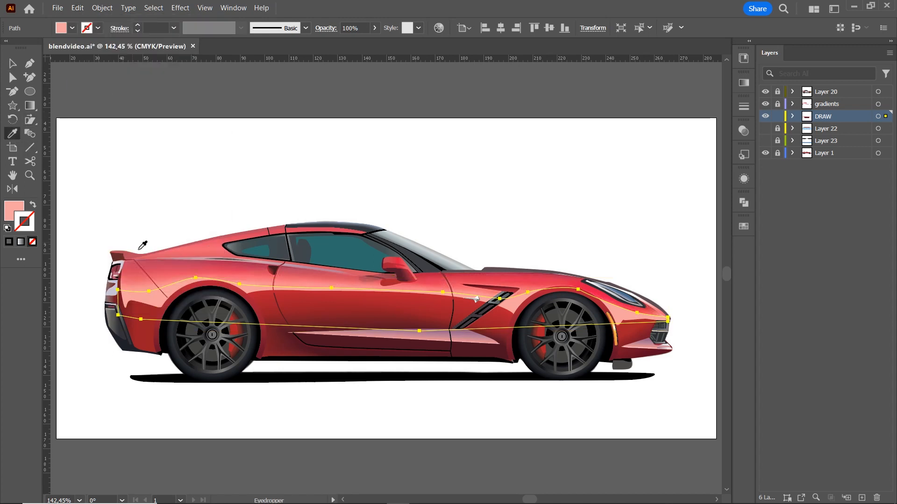
pyautogui.click(208, 267)
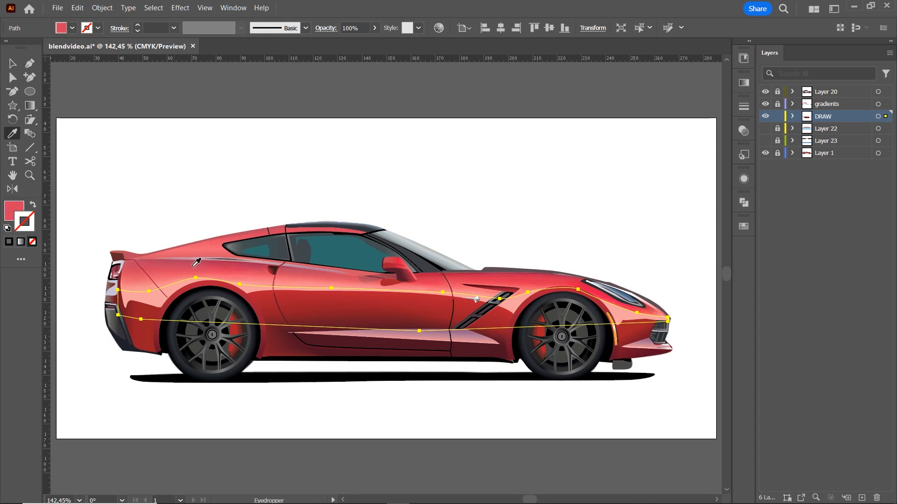
# Reshape the pinkish red copy by raising its upper-edge anchors from the tail light across the upper door to the headlight, and deselect it.
pyautogui.click(13, 78)
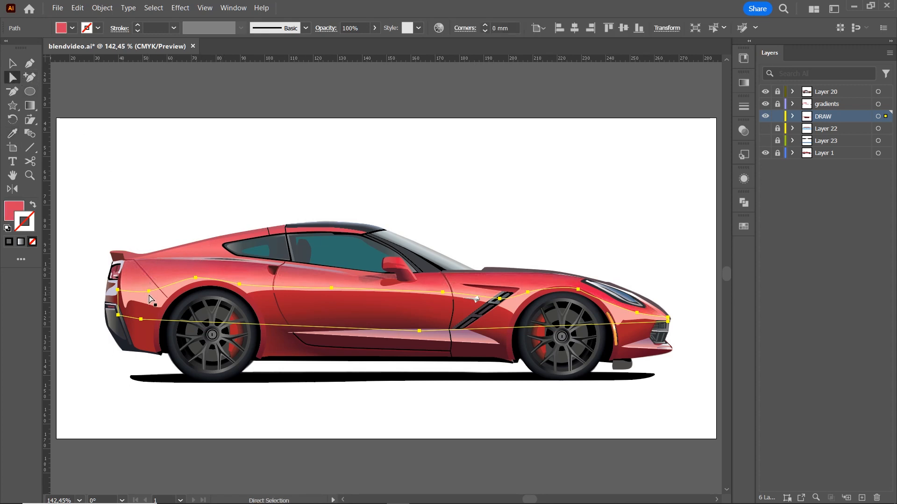
pyautogui.moveTo(149, 293); pyautogui.dragTo(120, 267)
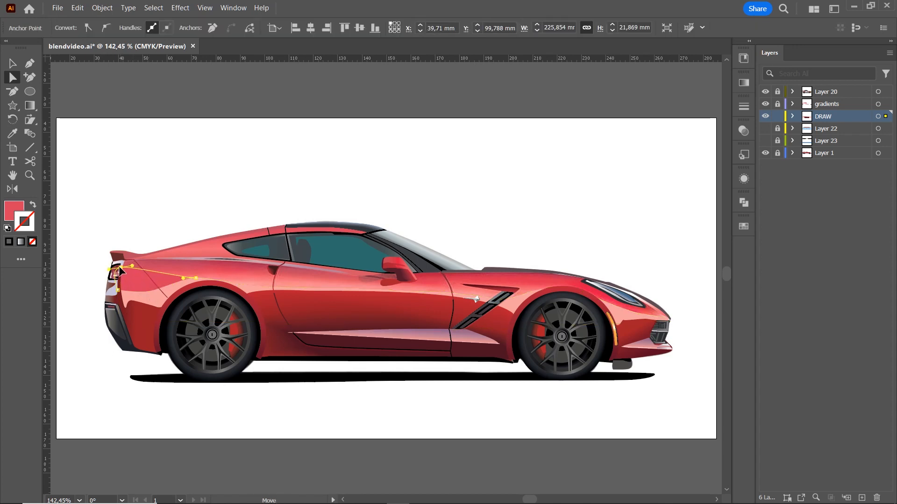
pyautogui.moveTo(197, 279); pyautogui.dragTo(252, 276)
pyautogui.click(331, 289)
pyautogui.moveTo(331, 289); pyautogui.dragTo(342, 279)
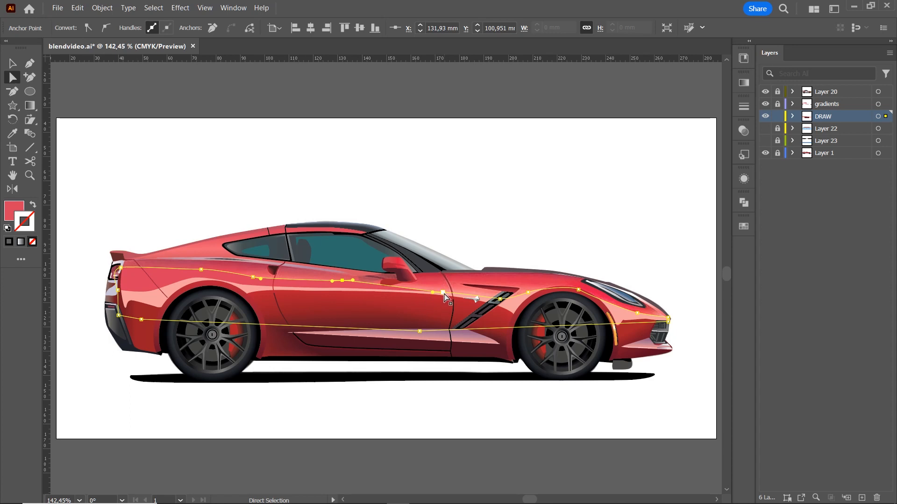
pyautogui.moveTo(444, 294); pyautogui.dragTo(617, 289)
pyautogui.click(548, 283)
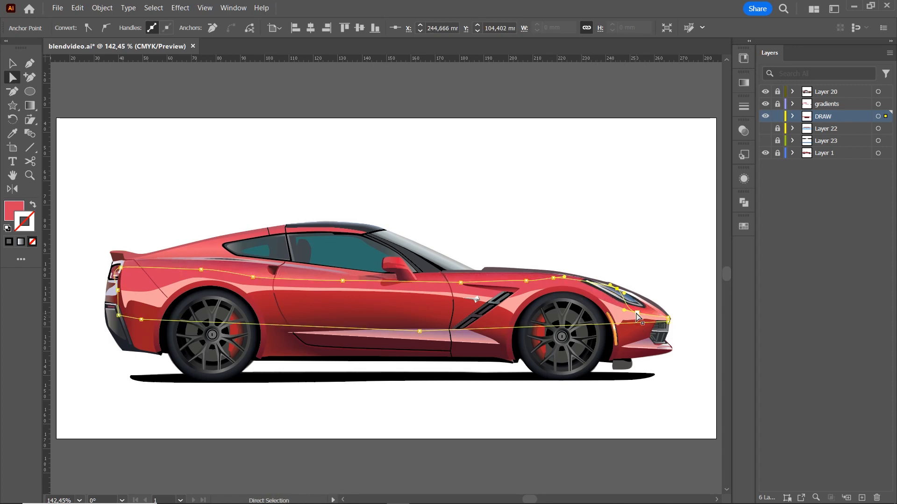
pyautogui.moveTo(637, 317); pyautogui.dragTo(634, 296)
pyautogui.click(12, 63)
pyautogui.click(80, 126)
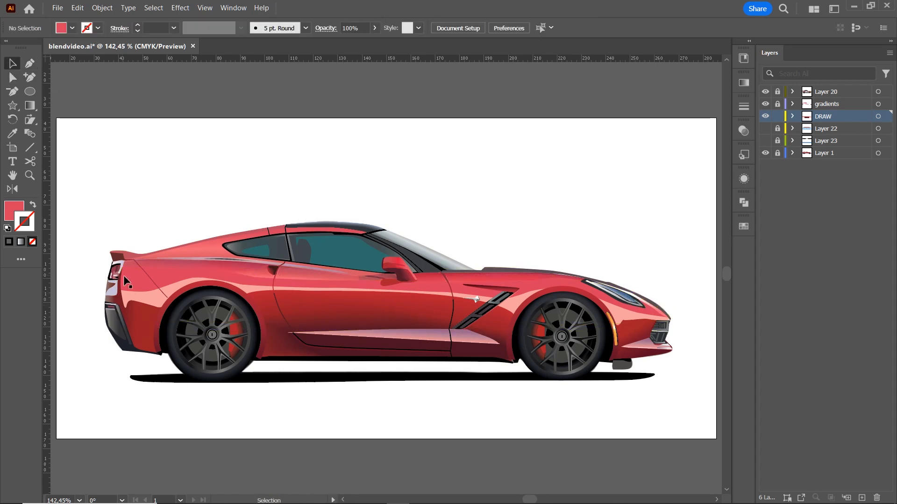
# Paste a copy of the pinkish red shape in back and fill it with a darker rose red sampled from the upper rear fender.
pyautogui.click(134, 276)
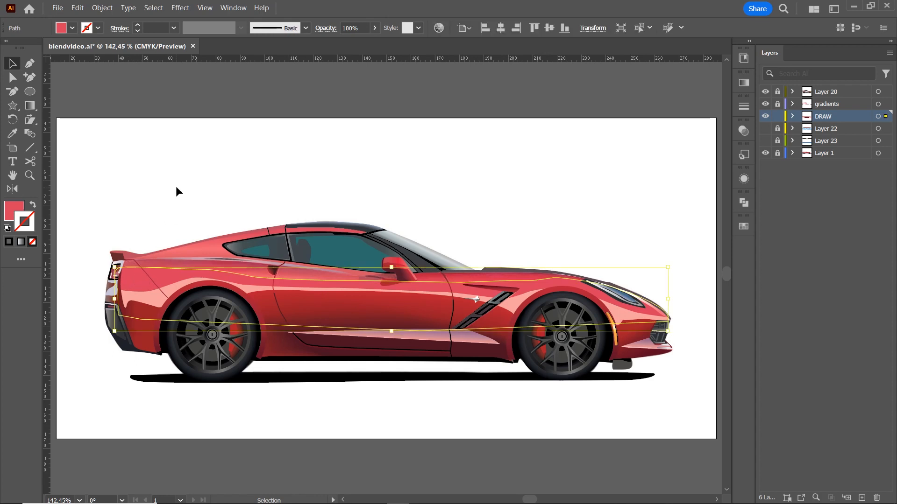
pyautogui.click(77, 8)
pyautogui.click(91, 54)
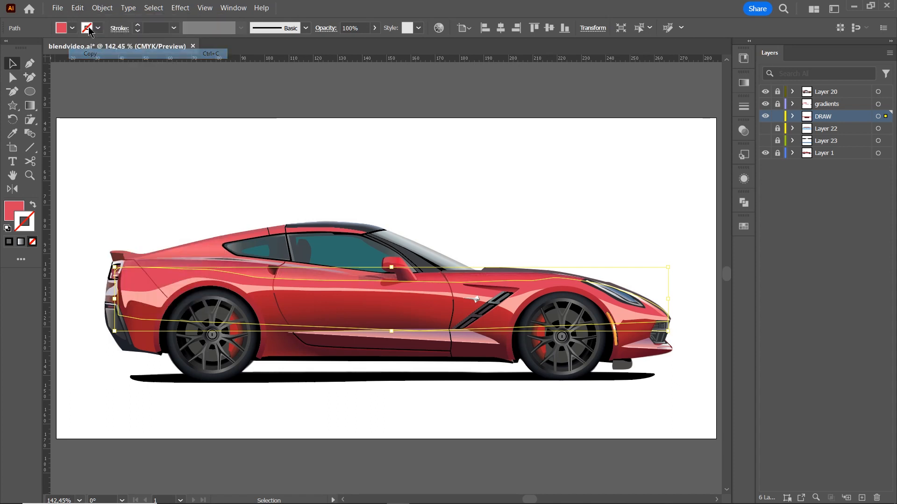
pyautogui.click(78, 8)
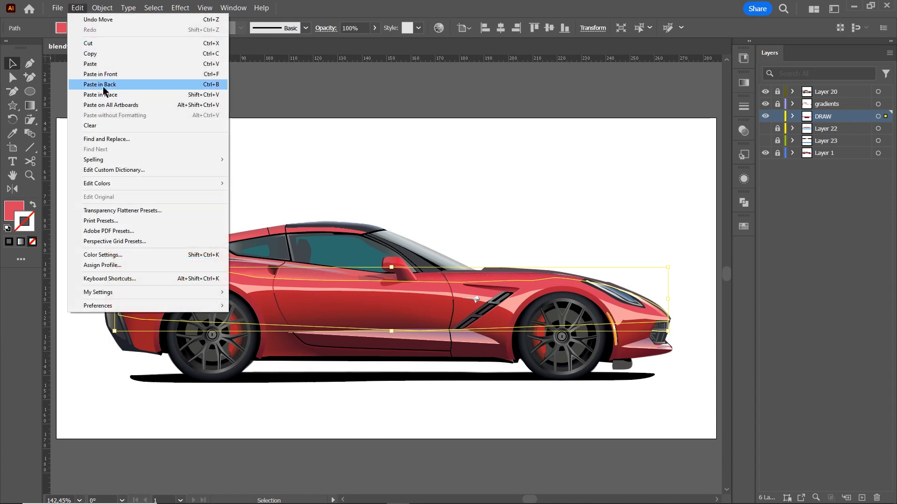
pyautogui.click(104, 95)
pyautogui.click(17, 137)
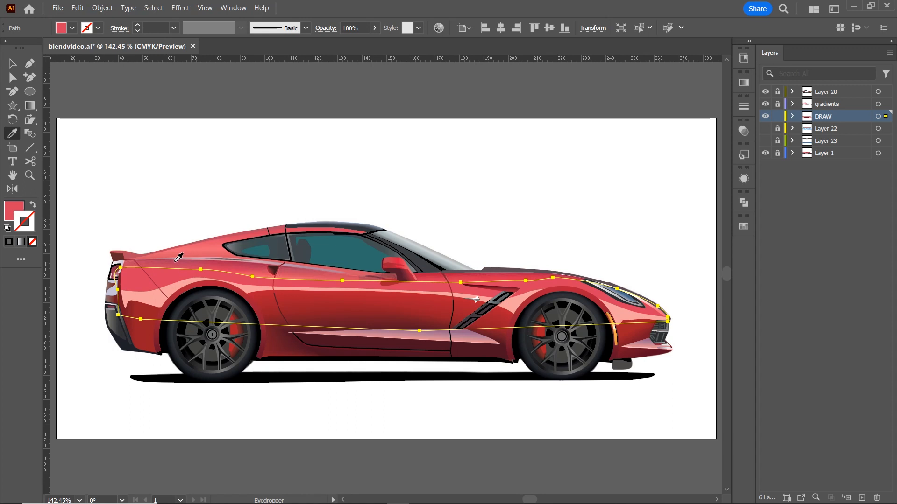
pyautogui.click(175, 262)
# Reshape the rose red copy by raising its upper-edge anchors from the tail light along the window line to the hood.
pyautogui.click(12, 77)
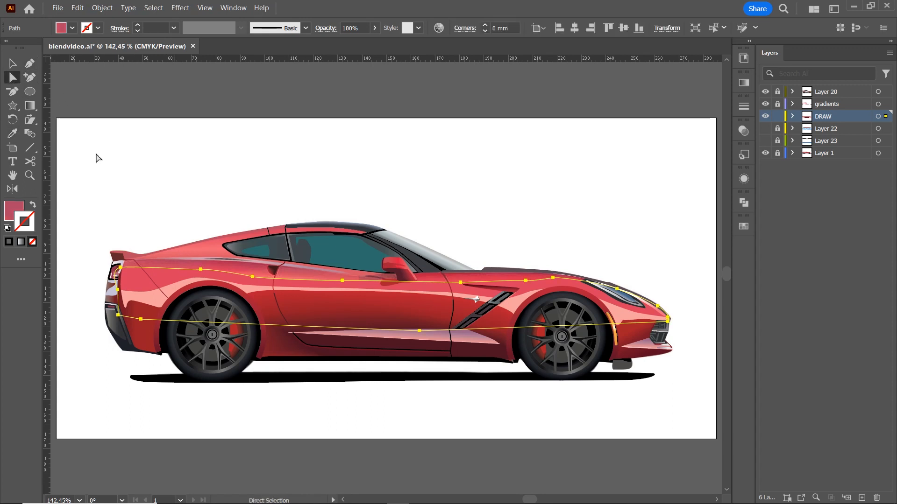
pyautogui.moveTo(201, 270); pyautogui.dragTo(184, 259)
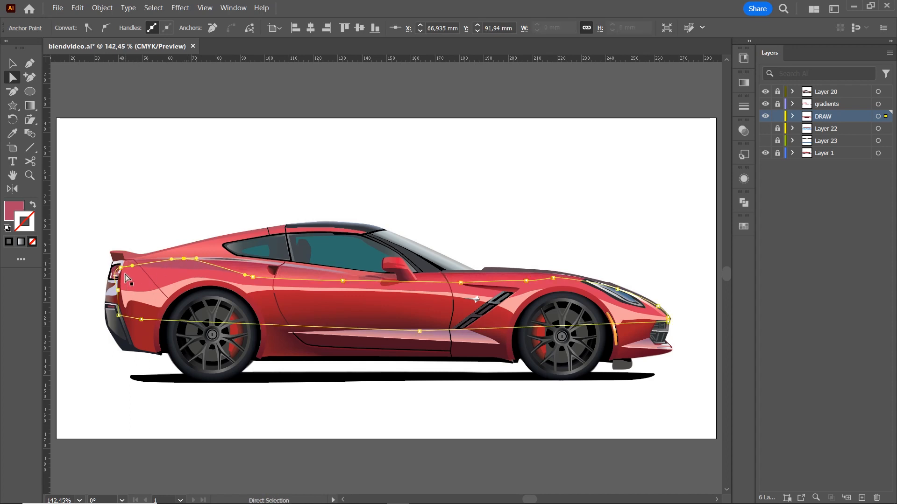
pyautogui.moveTo(120, 268); pyautogui.dragTo(122, 258)
pyautogui.moveTo(253, 279); pyautogui.dragTo(272, 263)
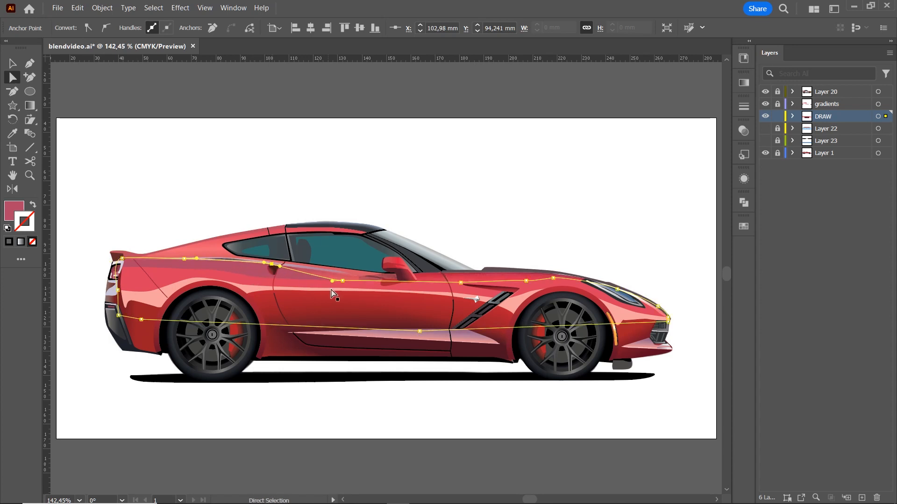
pyautogui.moveTo(342, 281); pyautogui.dragTo(373, 268)
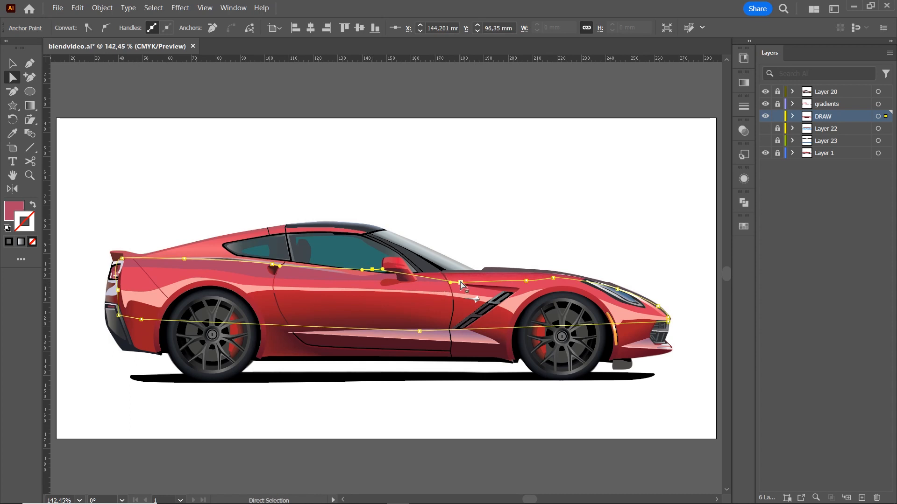
pyautogui.moveTo(460, 281); pyautogui.dragTo(463, 270)
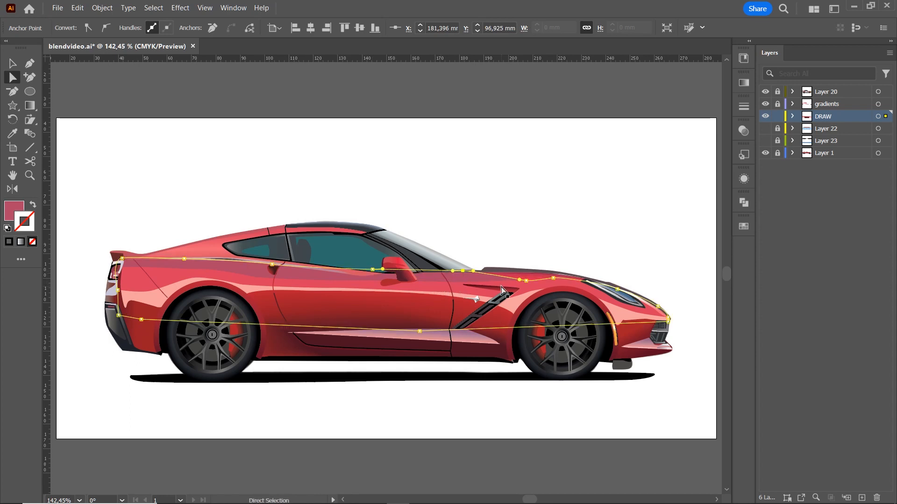
pyautogui.moveTo(527, 280); pyautogui.dragTo(553, 270)
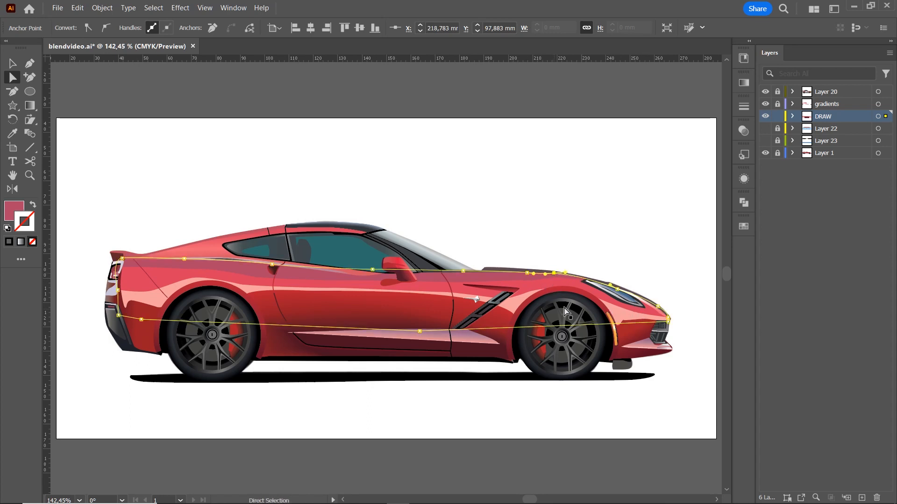
# Blend the light pink, pinkish red and rose red side shapes together and deselect them.
pyautogui.click(232, 278)
pyautogui.click(240, 285)
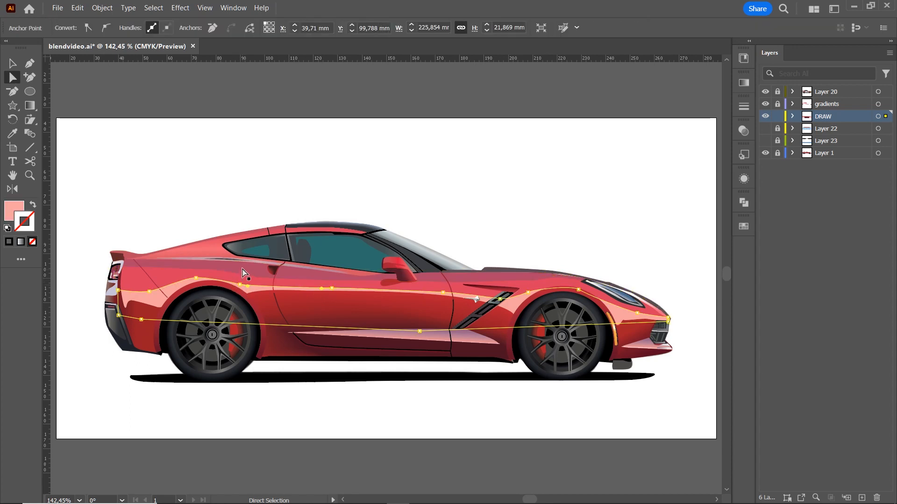
pyautogui.keyDown('shift'); pyautogui.click(244, 267); pyautogui.keyUp('shift')
pyautogui.keyDown('shift'); pyautogui.click(238, 276); pyautogui.keyUp('shift')
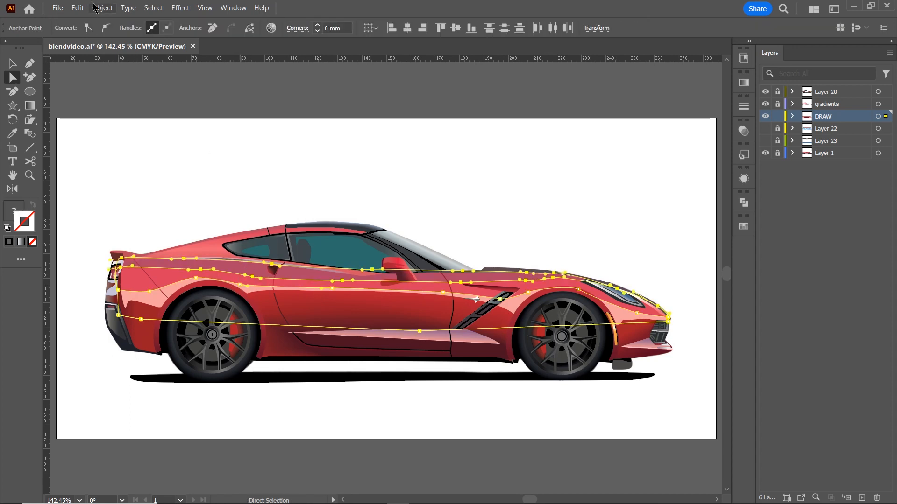
pyautogui.click(103, 8)
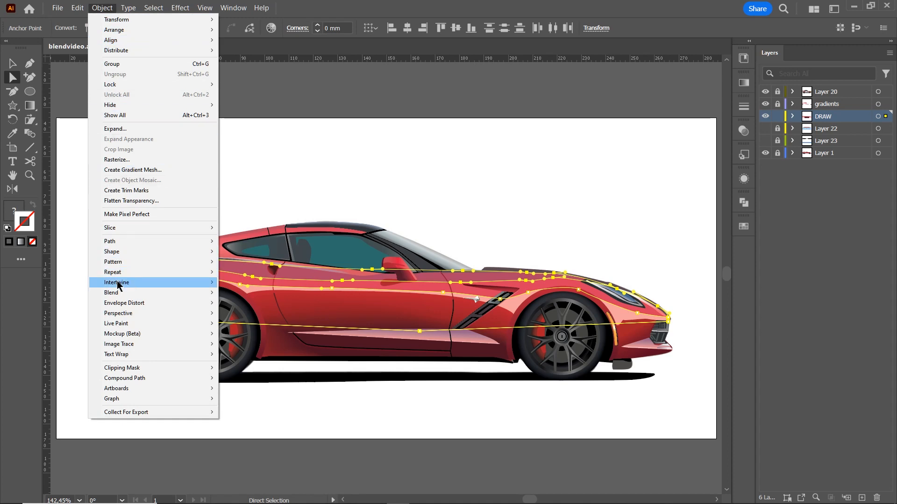
pyautogui.moveTo(112, 297)
pyautogui.click(294, 293)
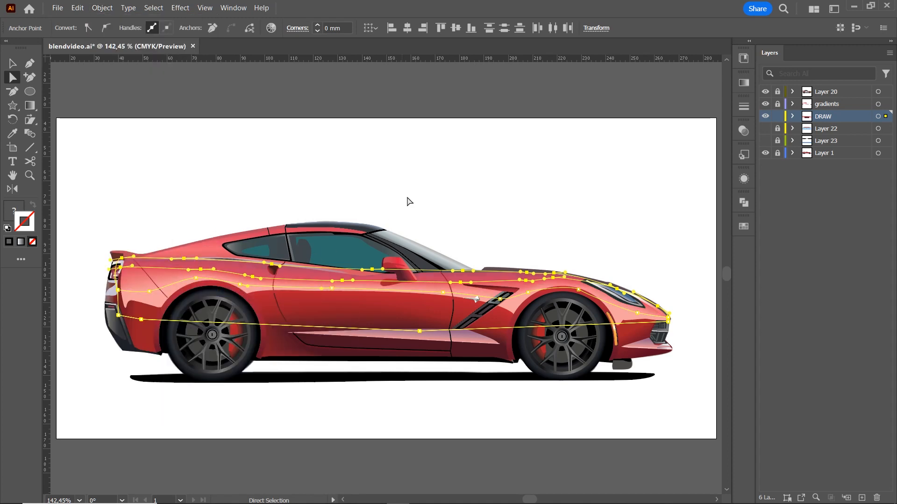
pyautogui.click(433, 186)
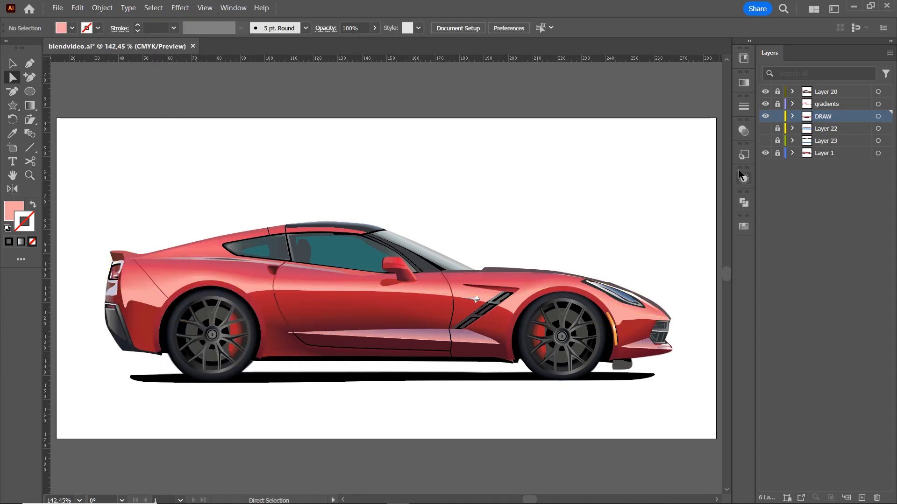
# Toggle the visibility of Layer 1 to check the blended body side without the reference photo.
pyautogui.click(765, 154)
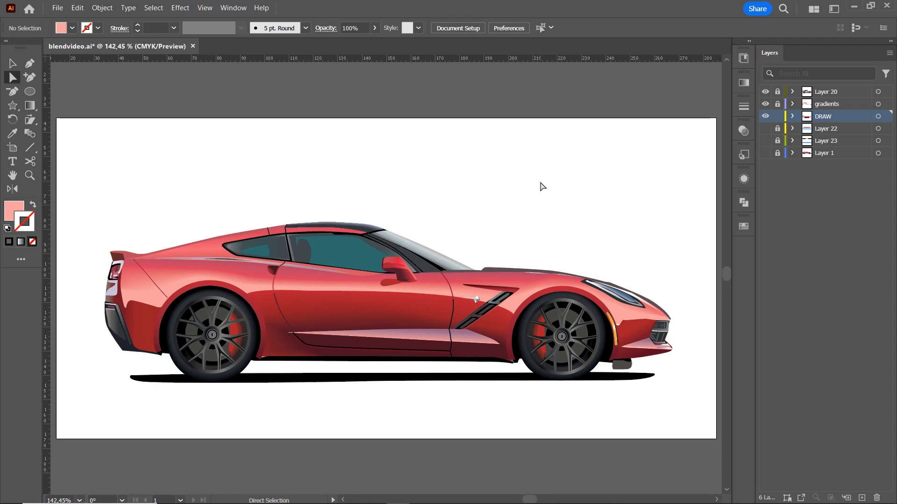
pyautogui.click(765, 154)
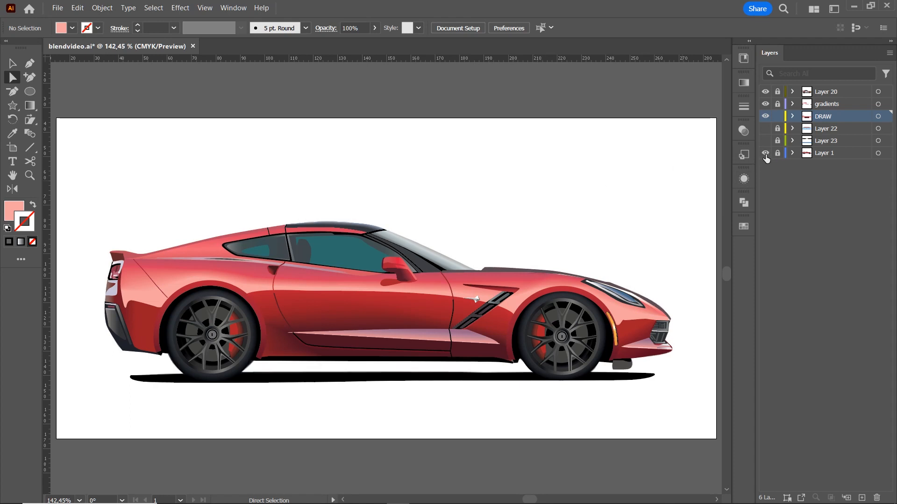
pyautogui.click(766, 154)
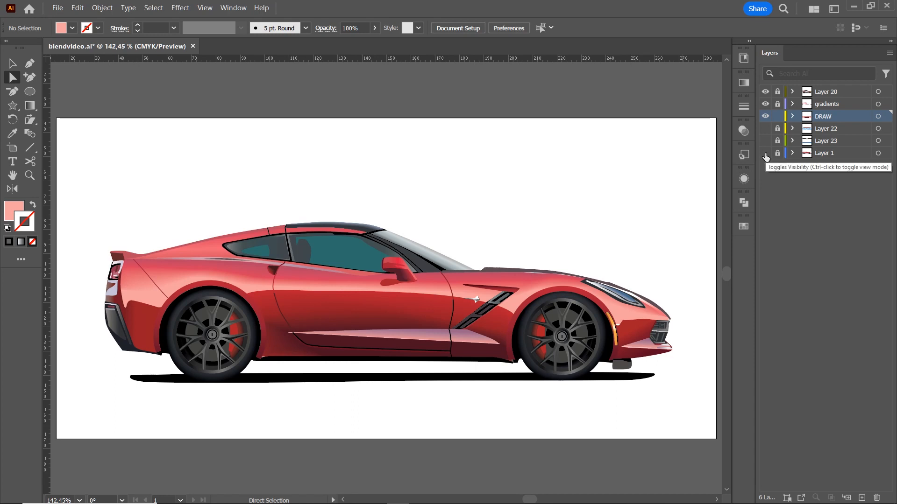
pyautogui.click(765, 153)
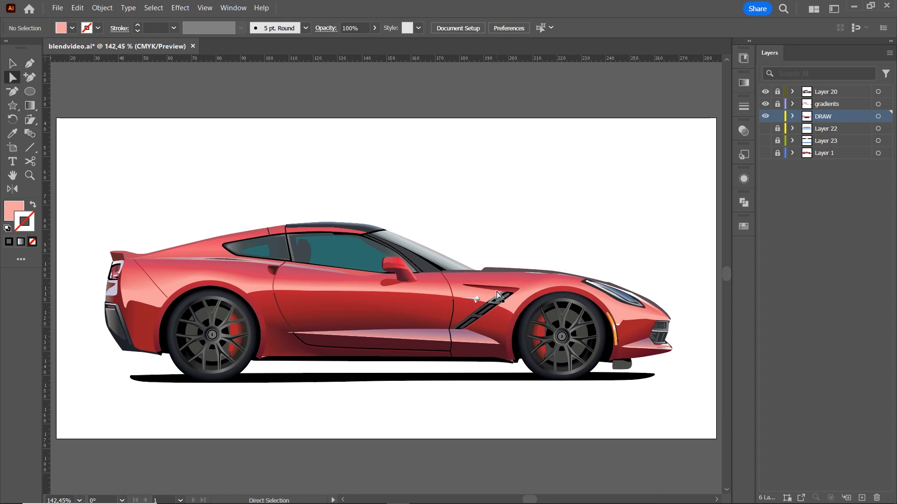
# Fine-tune the rose red shape's upper-edge anchors along the hood and adjust its lower-edge anchor below the door.
pyautogui.click(508, 281)
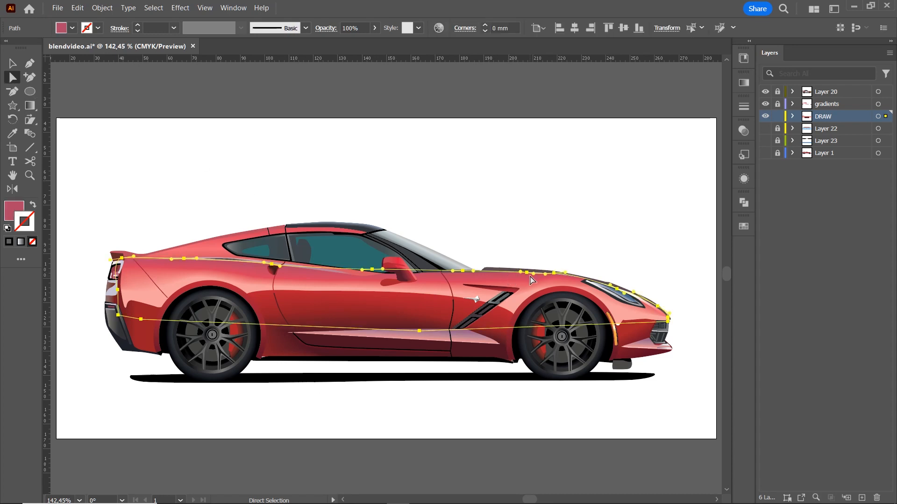
pyautogui.click(529, 274)
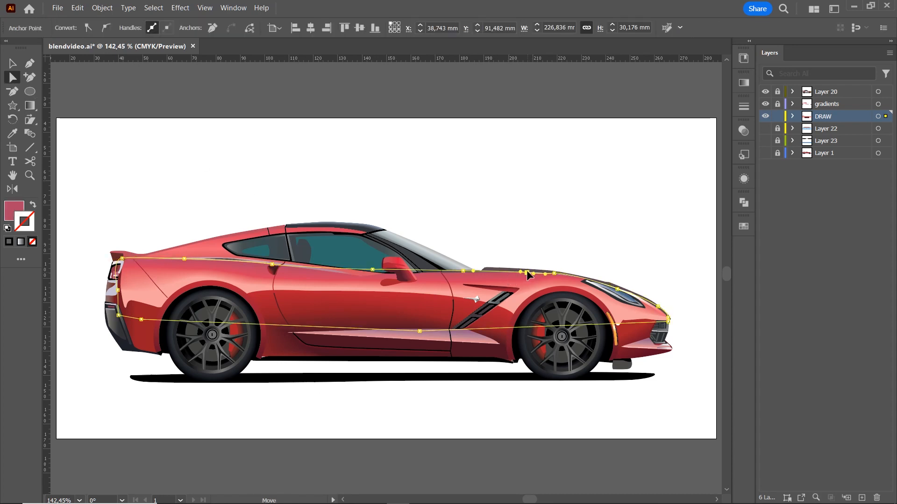
pyautogui.click(553, 284)
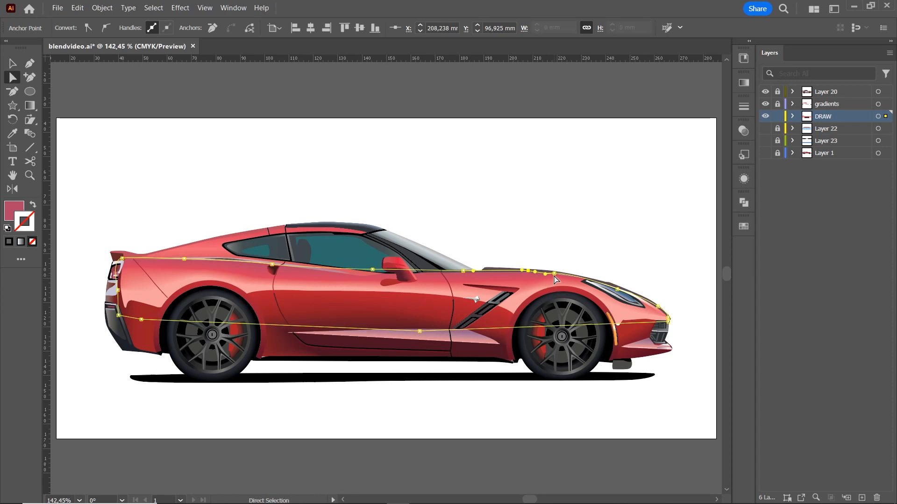
pyautogui.click(551, 273)
pyautogui.click(545, 279)
pyautogui.moveTo(420, 332); pyautogui.dragTo(491, 353)
# Nudge the dark lower panel's bottom corner anchor beside the rear wheel slightly outward and deselect the shape.
pyautogui.click(270, 358)
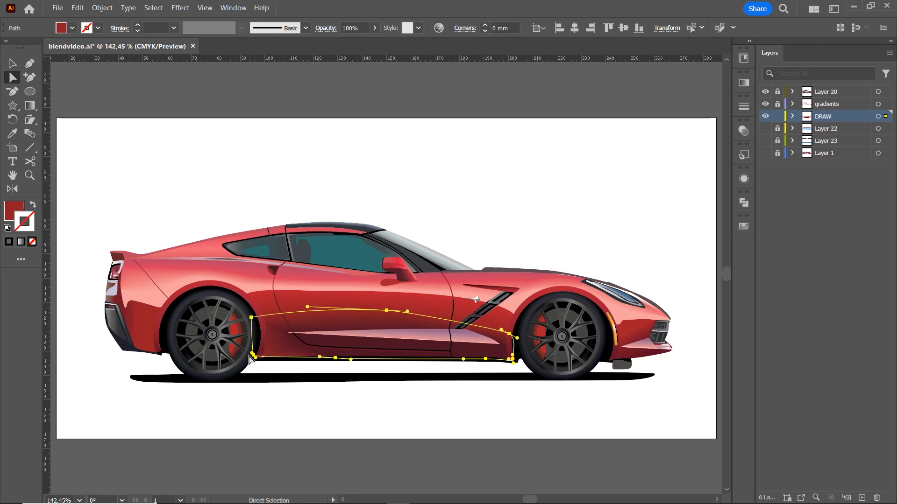
pyautogui.moveTo(255, 359); pyautogui.dragTo(252, 360)
pyautogui.click(446, 205)
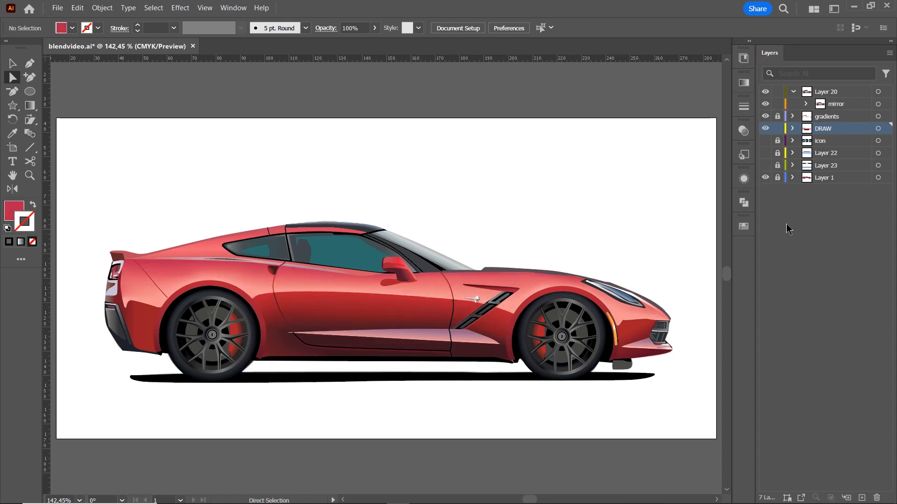
# Unlock Layer 1 and move the reference photo above the illustration so both cars can be compared.
pyautogui.click(777, 178)
pyautogui.click(492, 242)
pyautogui.moveTo(492, 242); pyautogui.dragTo(501, 123)
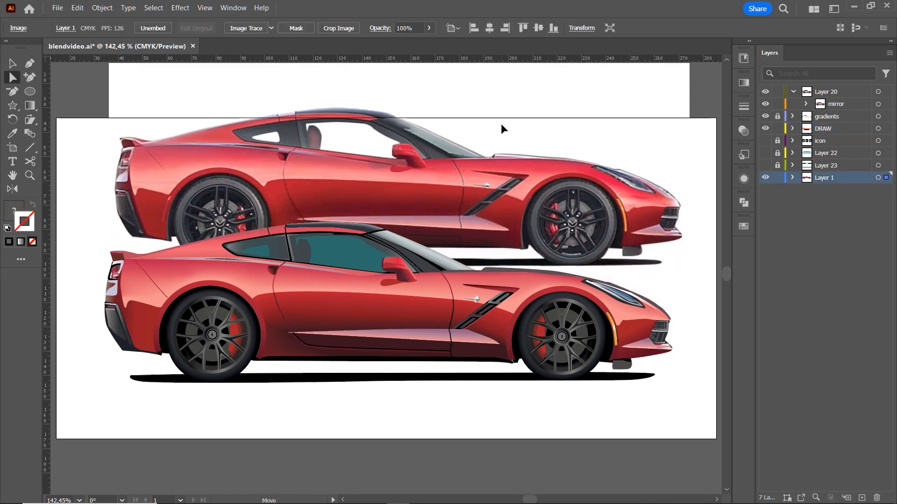
pyautogui.moveTo(479, 192); pyautogui.dragTo(458, 155)
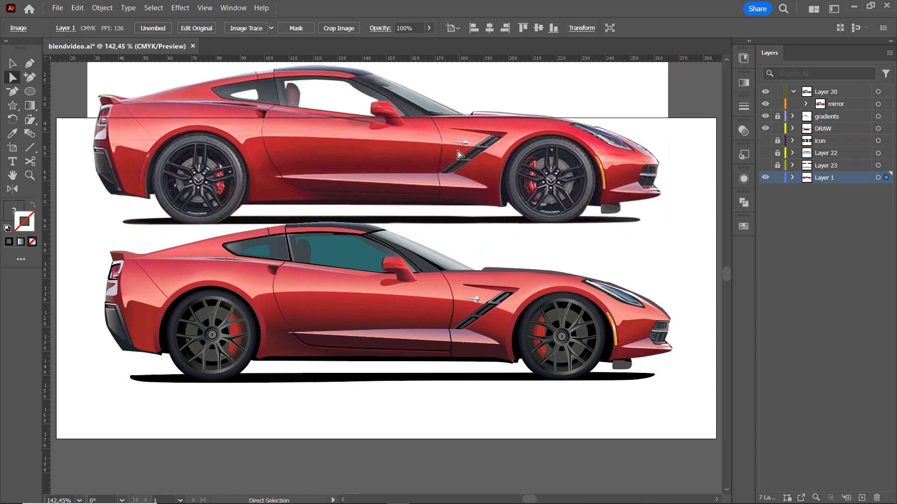
pyautogui.click(458, 154)
pyautogui.scroll(3, 692, 255)
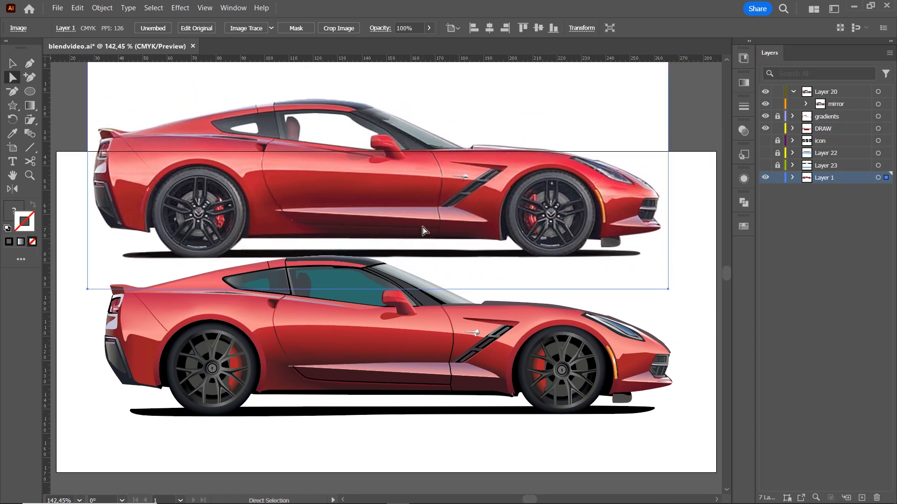
pyautogui.moveTo(423, 227); pyautogui.dragTo(426, 215)
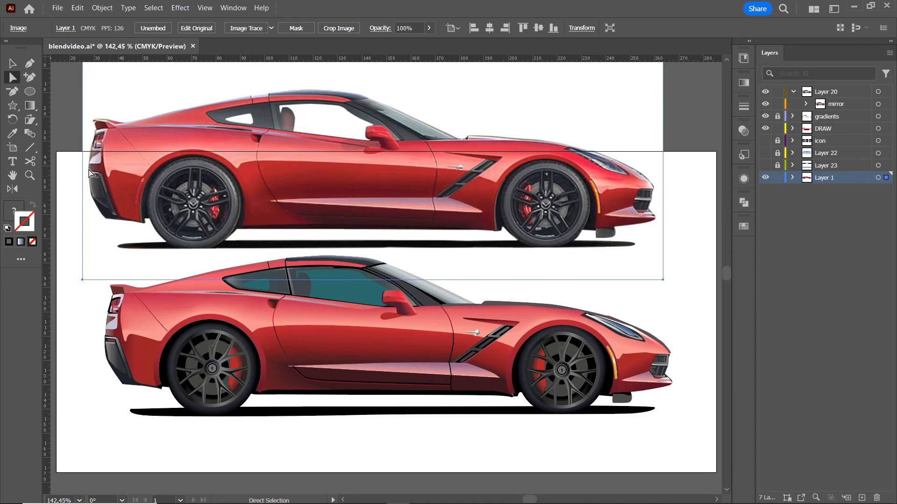
# Examine the mirror, door and fender shading up close on the illustration and on the reference photo.
pyautogui.click(30, 175)
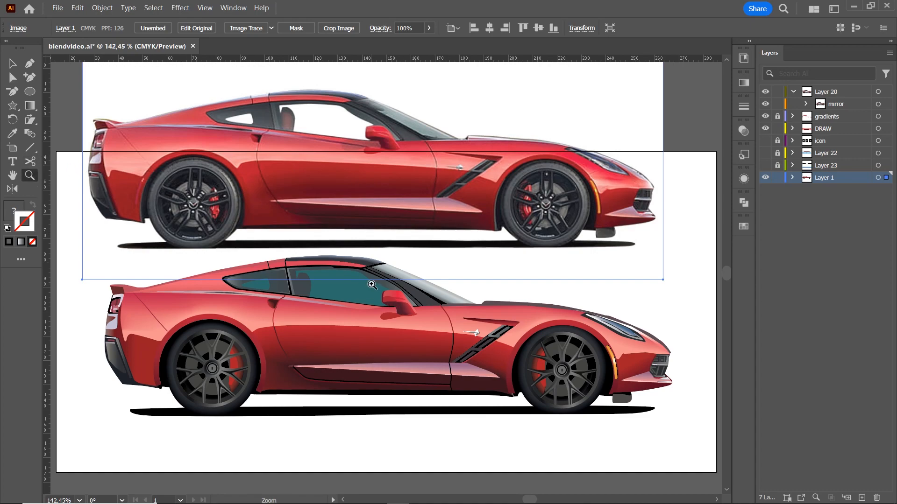
pyautogui.moveTo(372, 284); pyautogui.dragTo(610, 375)
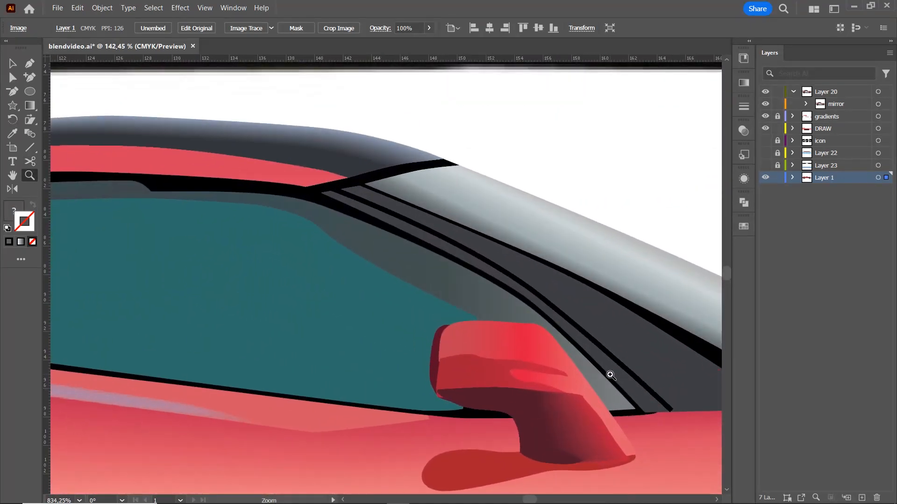
pyautogui.scroll(-4, 587, 352)
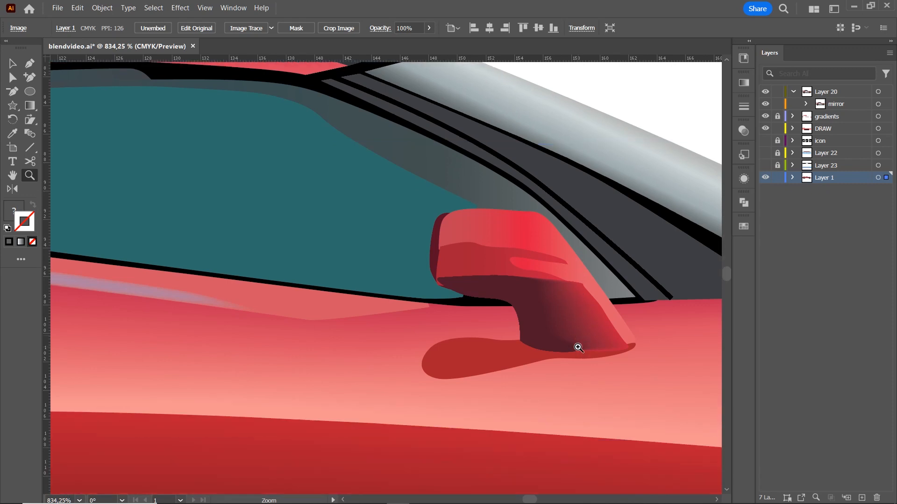
pyautogui.scroll(-1, 578, 348)
pyautogui.moveTo(650, 362); pyautogui.dragTo(290, 357)
pyautogui.moveTo(552, 369); pyautogui.dragTo(444, 393)
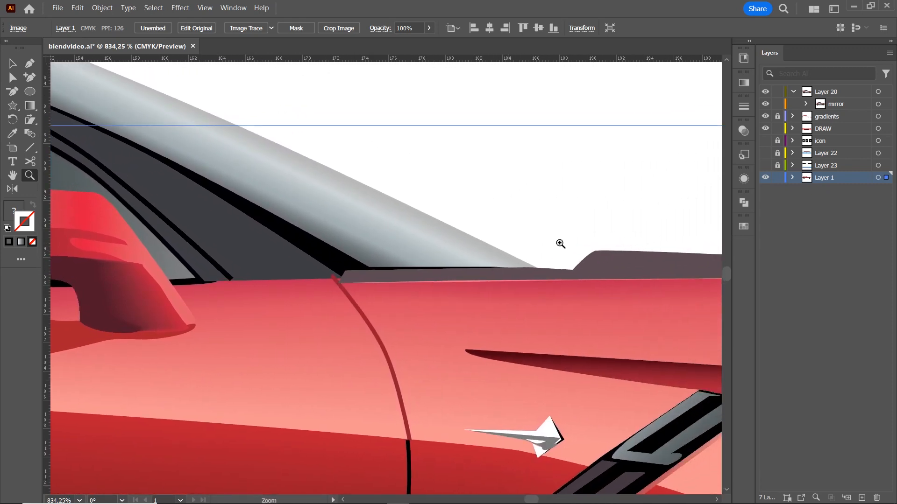
pyautogui.moveTo(560, 243); pyautogui.dragTo(444, 444)
pyautogui.moveTo(561, 264); pyautogui.dragTo(472, 398)
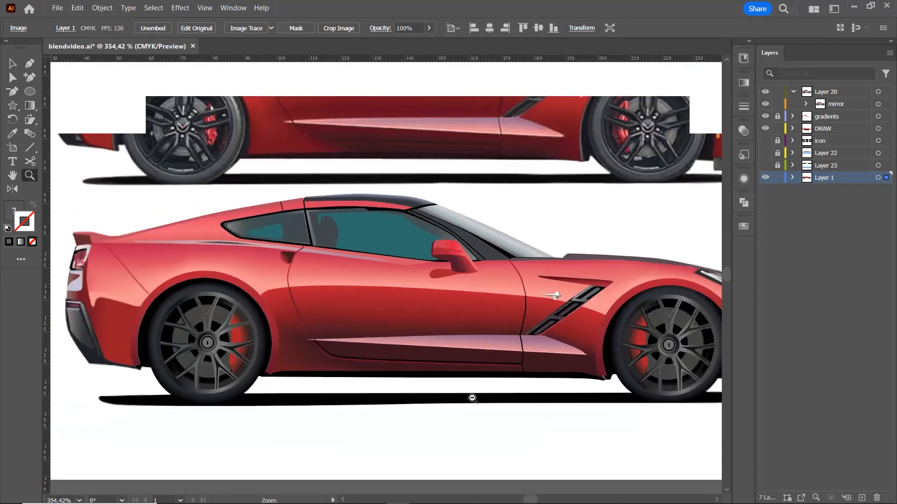
pyautogui.moveTo(586, 217); pyautogui.dragTo(546, 352)
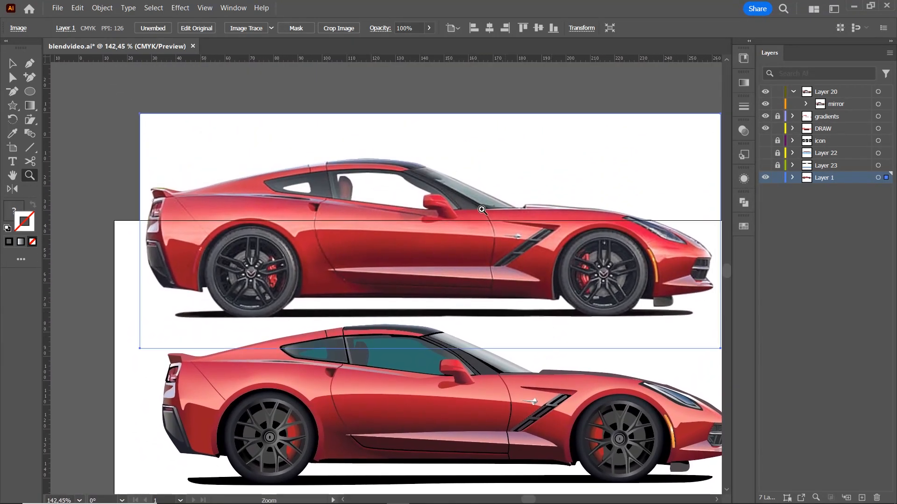
pyautogui.moveTo(482, 210); pyautogui.dragTo(500, 263)
pyautogui.moveTo(598, 290); pyautogui.dragTo(511, 231)
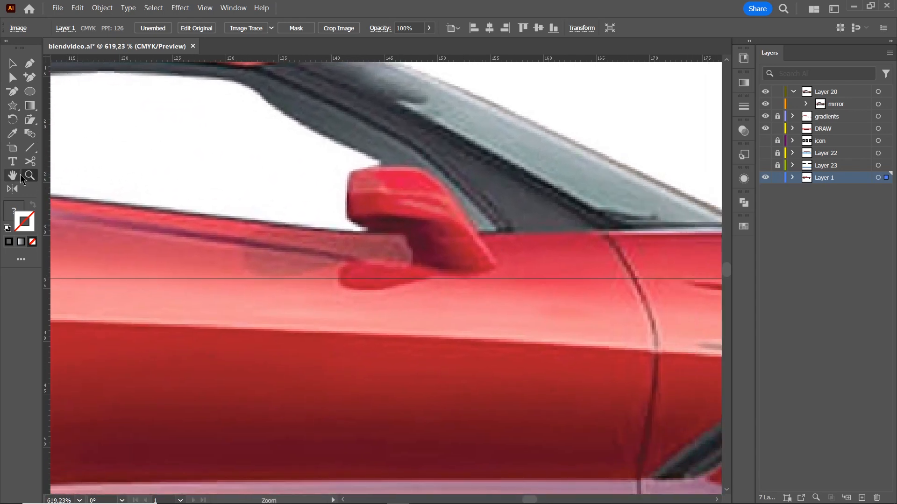
# Fit the artboard in the window and delete the reference photo from Layer 1.
pyautogui.doubleClick(13, 176)
pyautogui.click(12, 64)
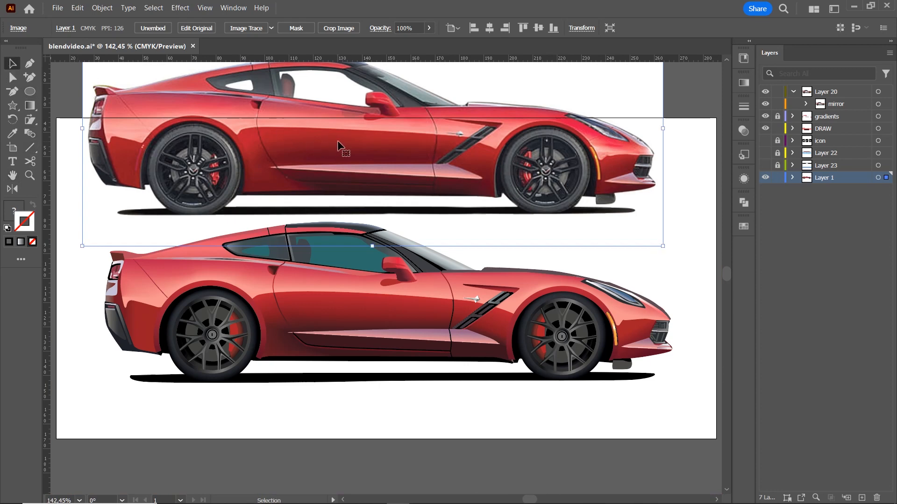
pyautogui.press('Delete')
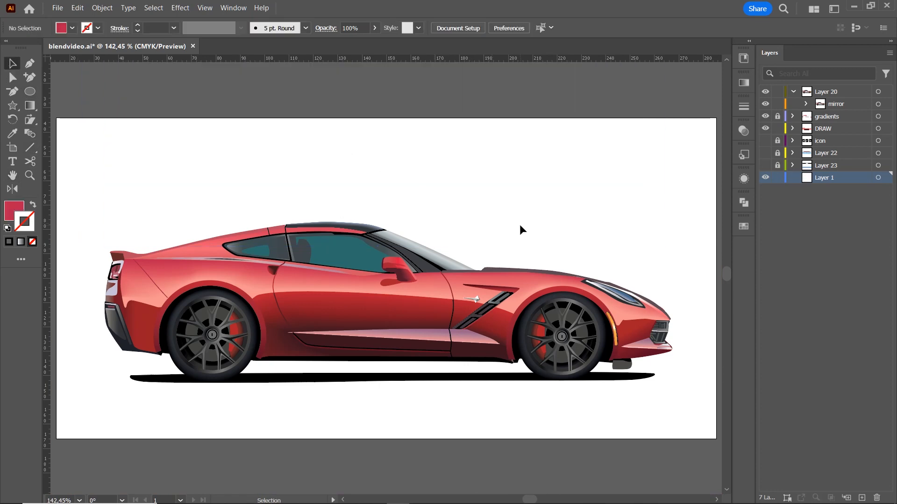